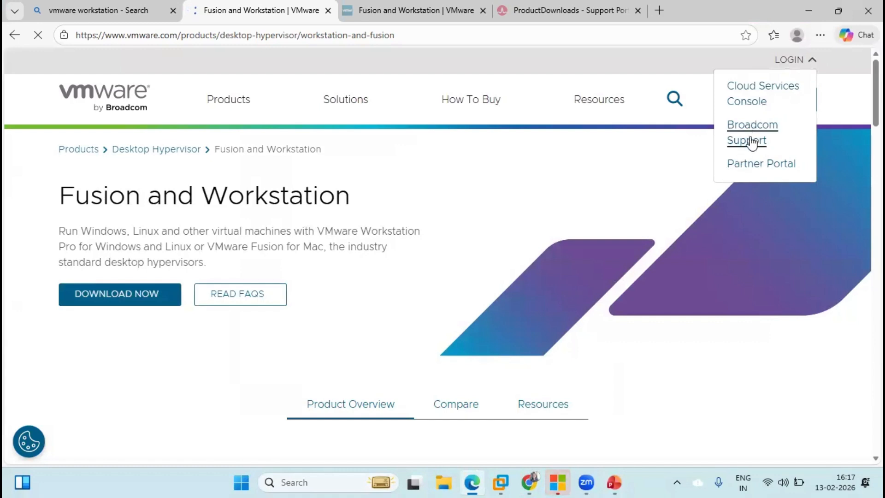
# Open the Broadcom Support Portal, dismiss its welcome message, and return to the portal home
pyautogui.click(754, 134)
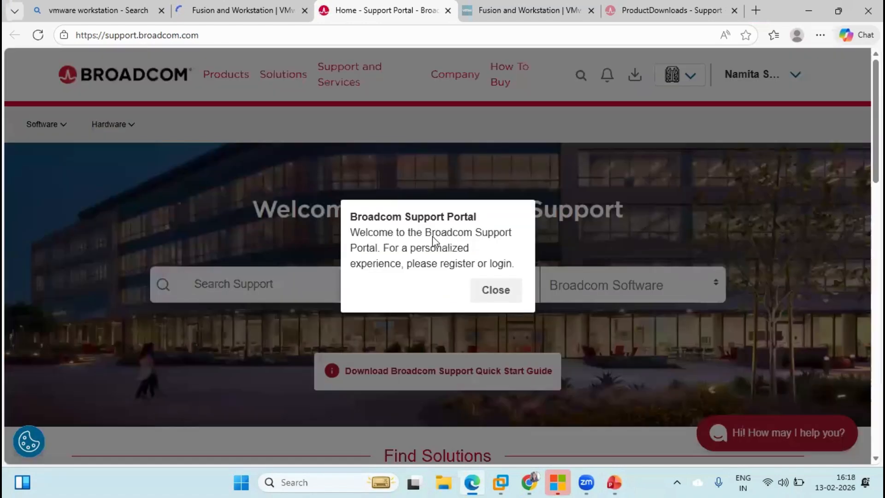
pyautogui.click(476, 293)
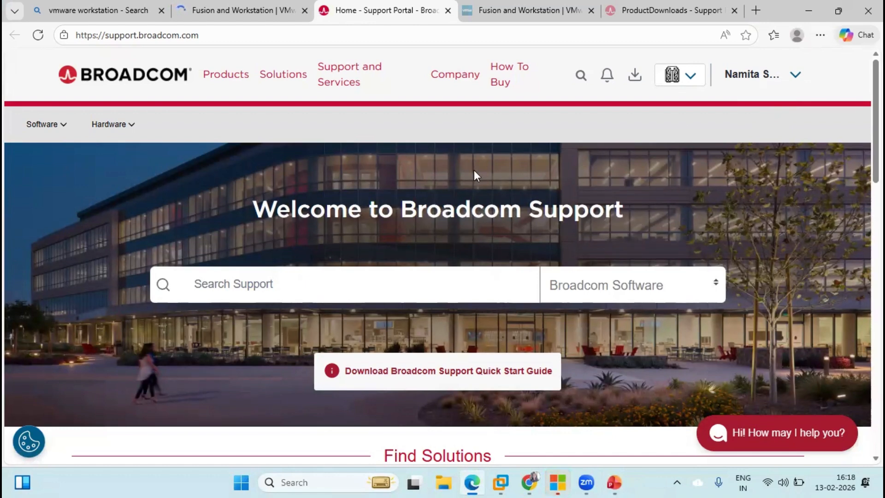
pyautogui.click(220, 75)
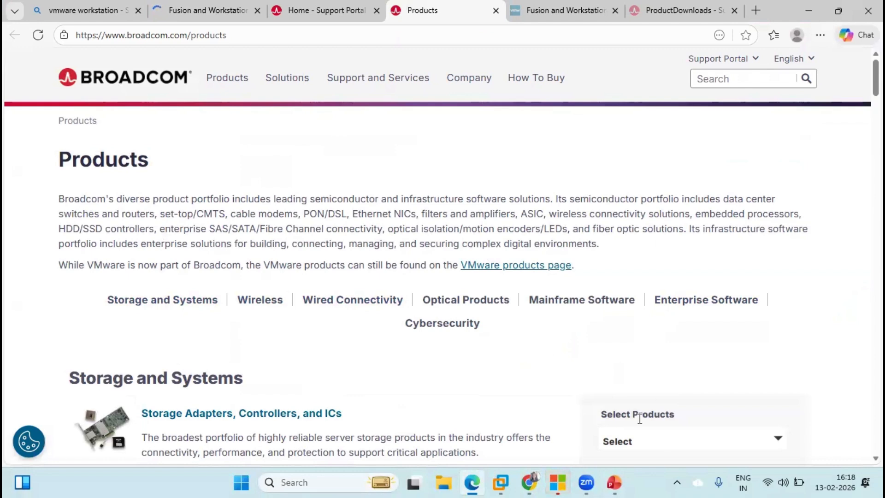
pyautogui.scroll(-8, 866, 113)
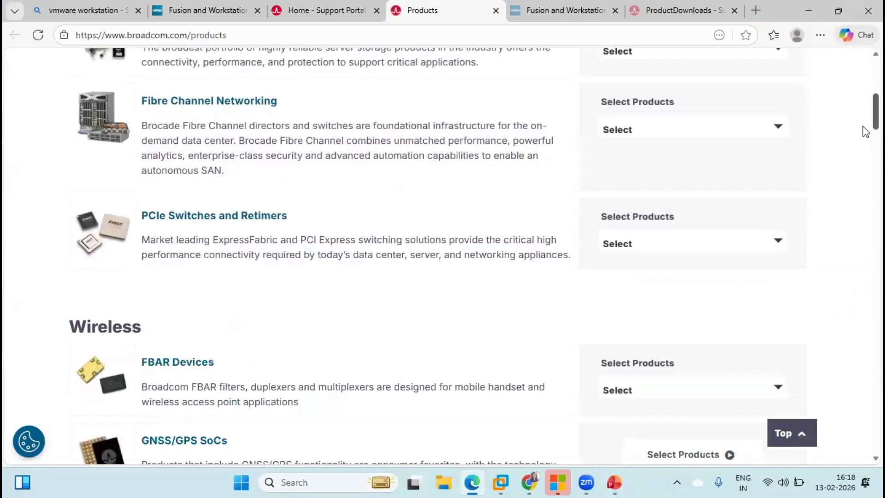
pyautogui.scroll(8, 865, 118)
pyautogui.click(291, 17)
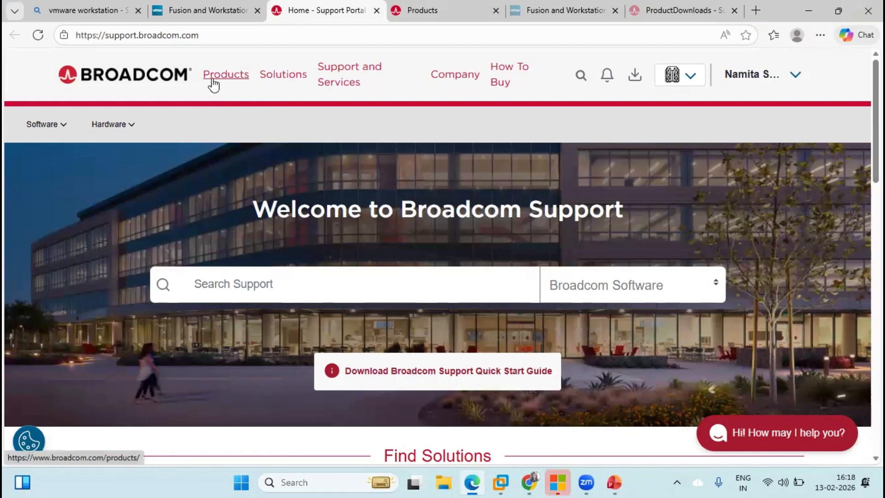
# Go from Software > VMware Cloud Foundation dashboard to My Downloads and its free downloads link
pyautogui.click(45, 129)
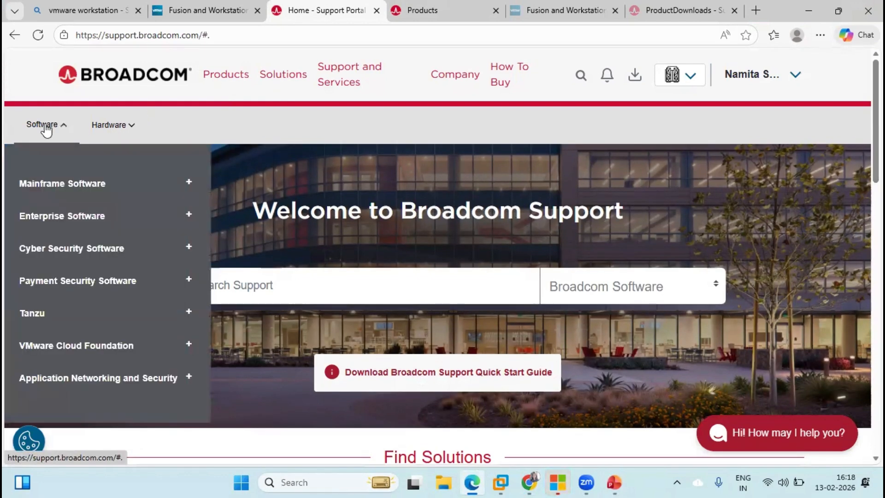
pyautogui.click(64, 351)
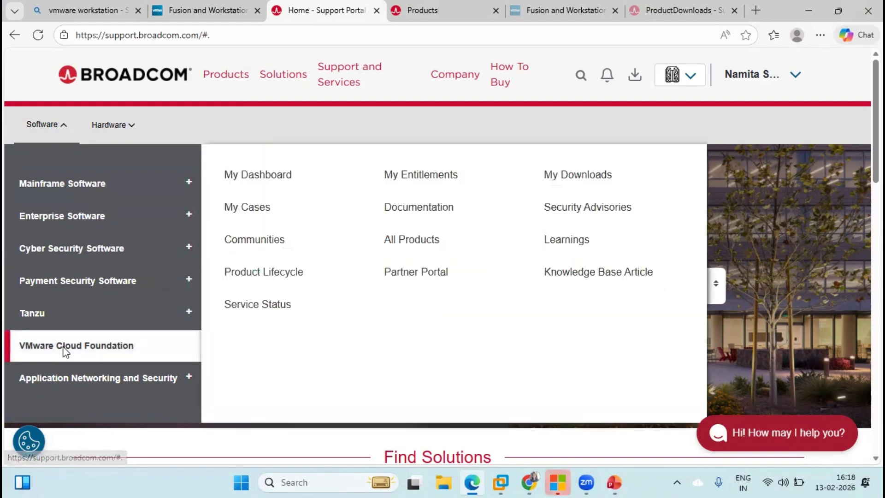
pyautogui.click(259, 177)
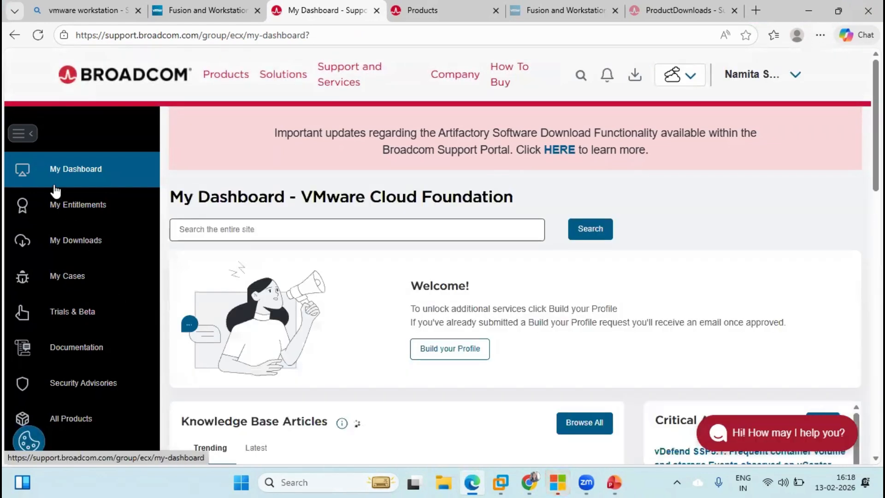
pyautogui.click(74, 244)
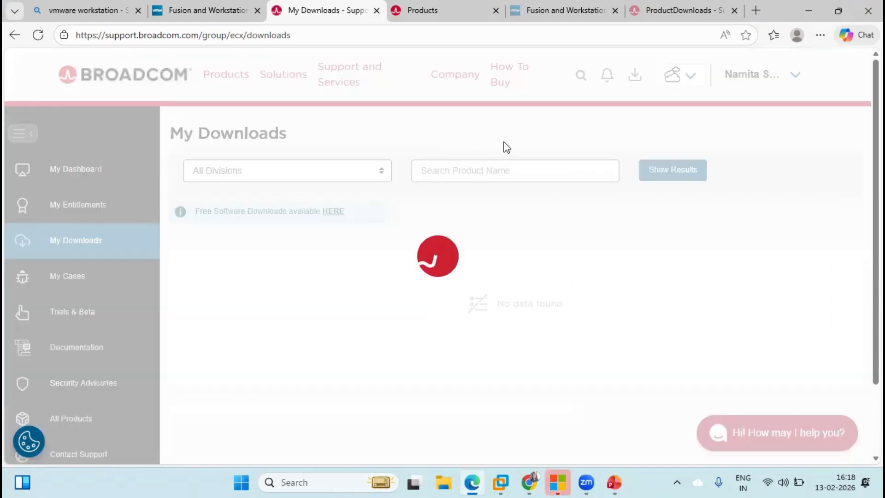
pyautogui.click(331, 213)
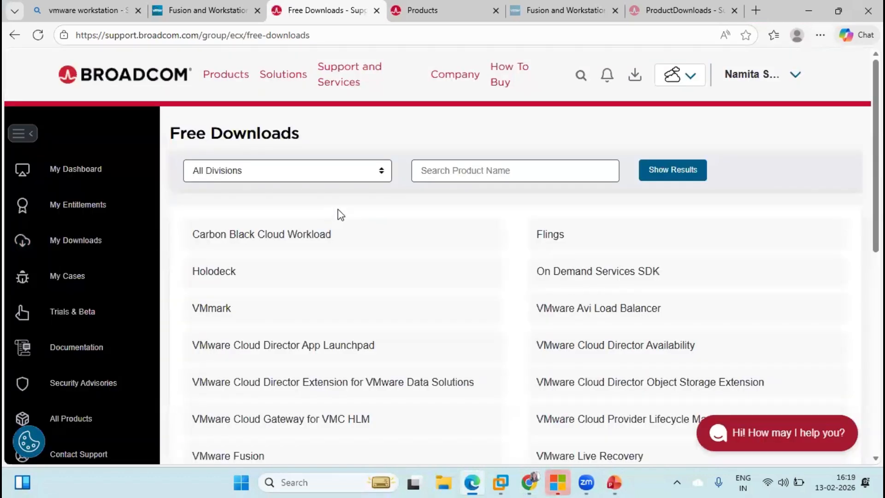
# Search product names for 'VMWare workstation' and open VMware Workstation Pro
pyautogui.click(483, 175)
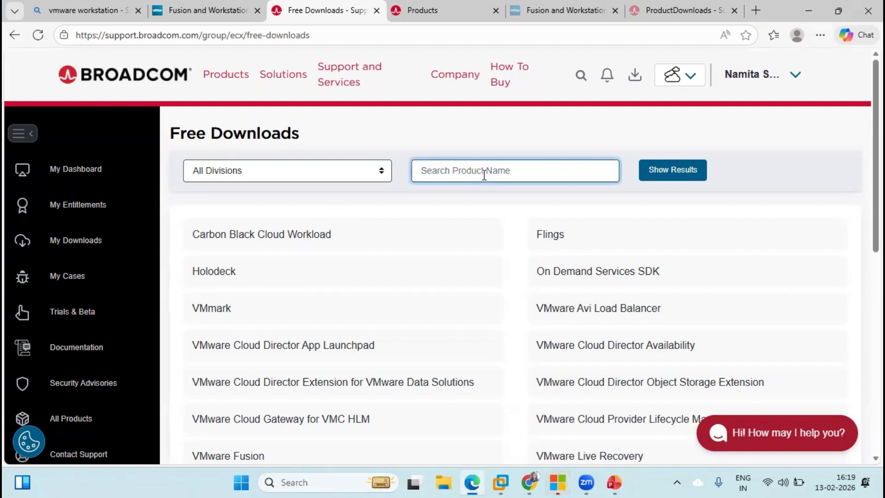
pyautogui.write('VMWare works')
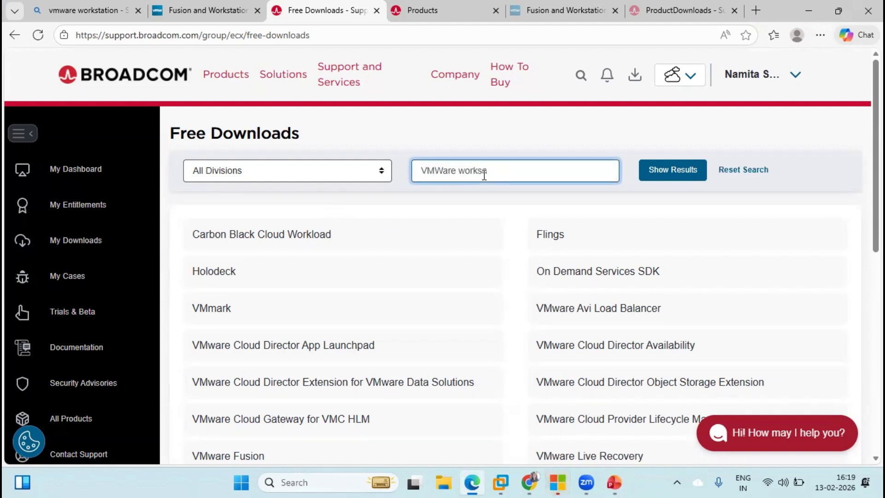
pyautogui.write('tation')
pyautogui.press('Return')
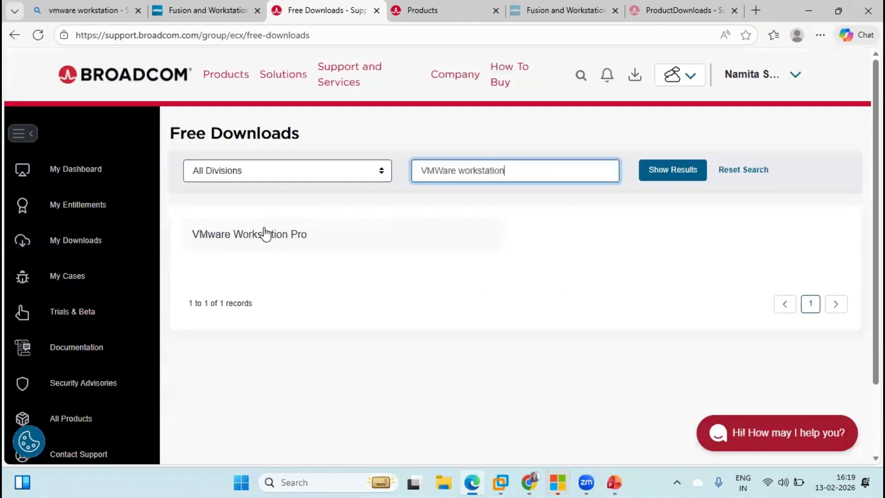
pyautogui.click(245, 237)
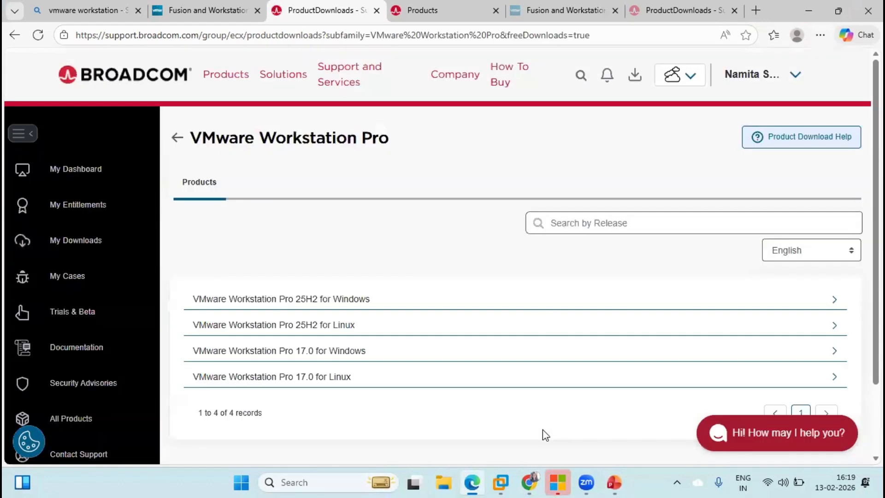
# Expand the 25H2 for Windows release, then switch back to Chrome
pyautogui.moveTo(874, 160); pyautogui.dragTo(862, 252)
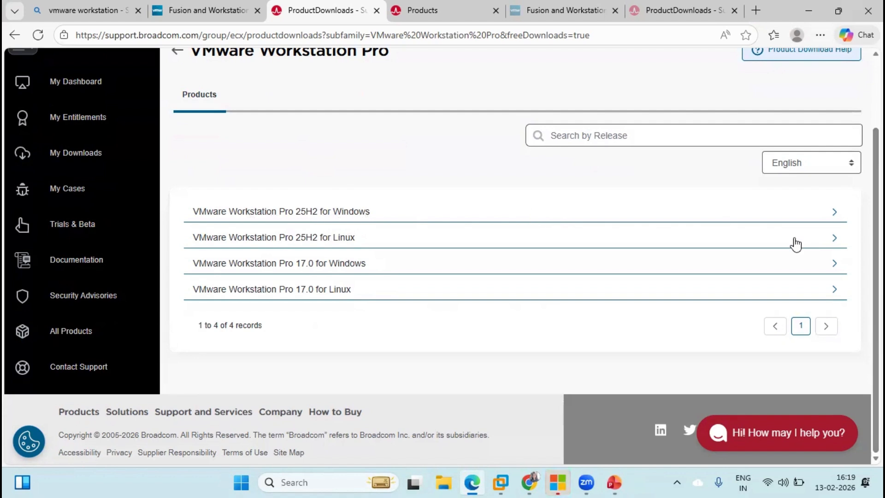
pyautogui.click(837, 223)
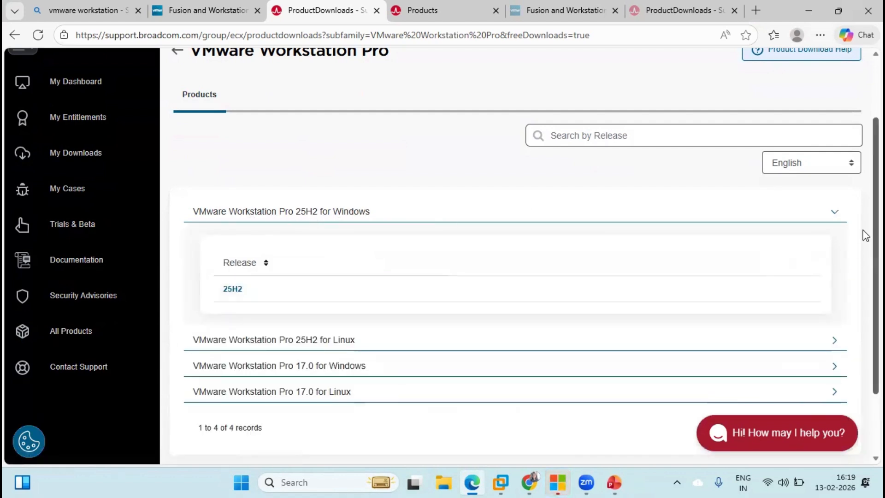
pyautogui.scroll(2, 863, 194)
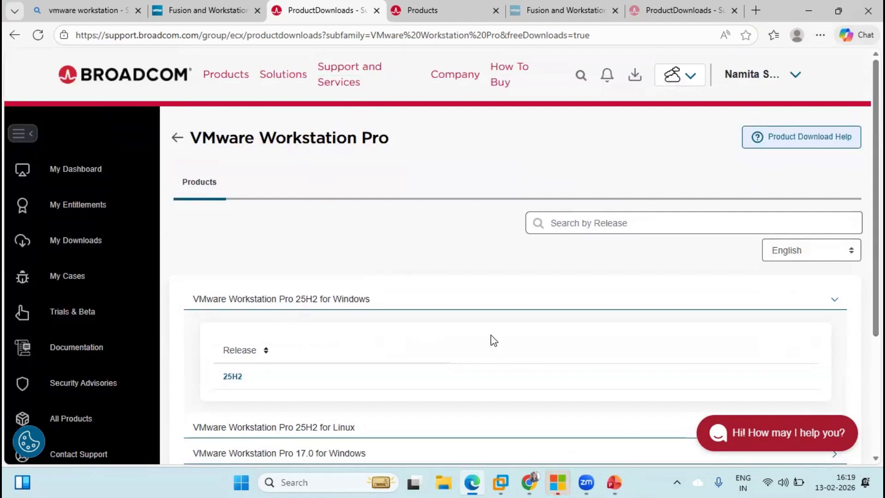
pyautogui.click(534, 481)
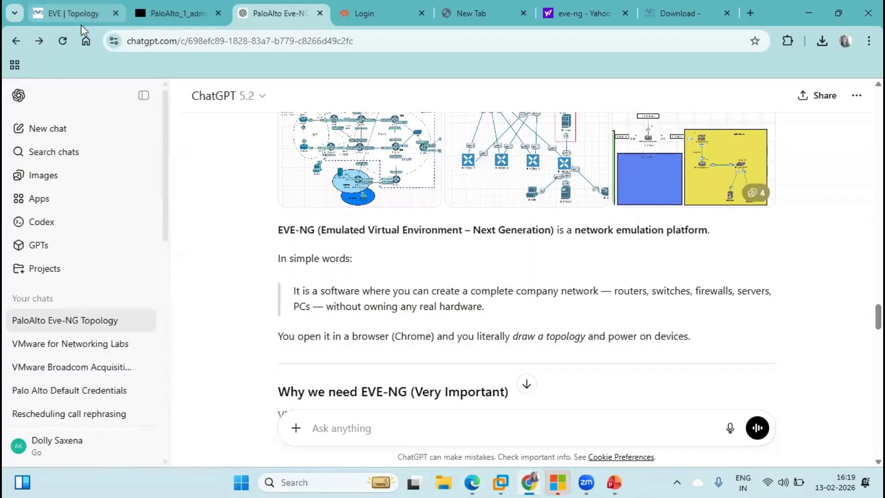
# Run a new web search for 'eve-ng' from the search results tab
pyautogui.click(75, 19)
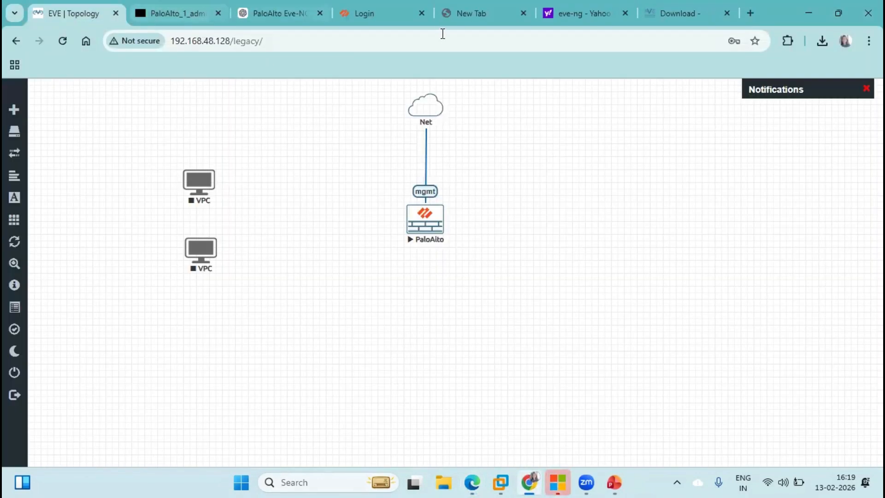
pyautogui.hotkey('ctrl', '6')
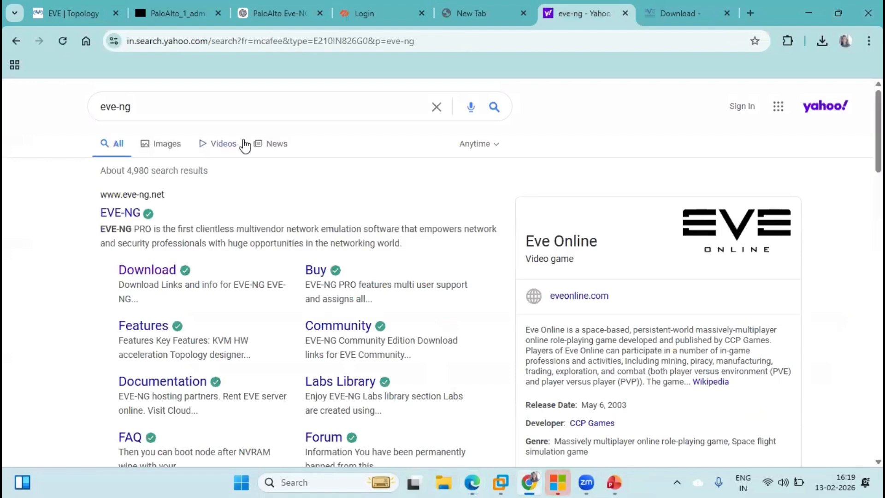
pyautogui.click(203, 108)
pyautogui.press('BackSpace')
pyautogui.press('BackSpace')
pyautogui.press('BackSpace')
pyautogui.press('BackSpace')
pyautogui.press('BackSpace')
pyautogui.press('BackSpace')
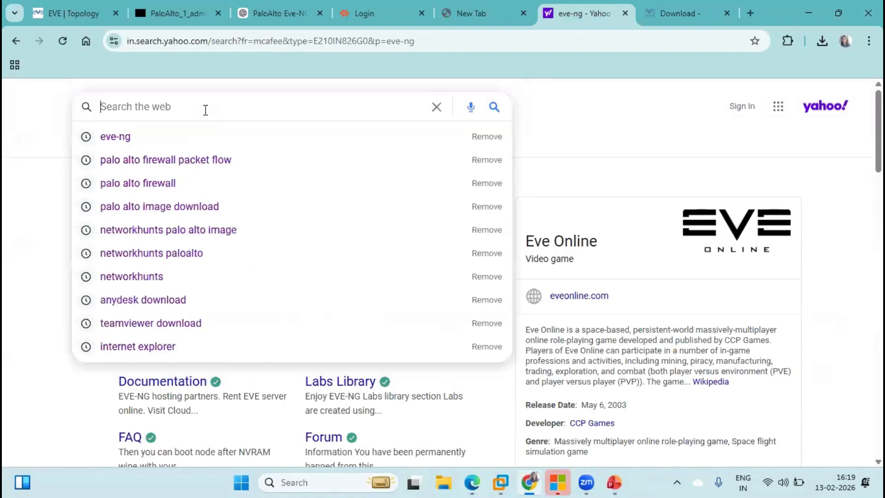
pyautogui.write('eve-ng')
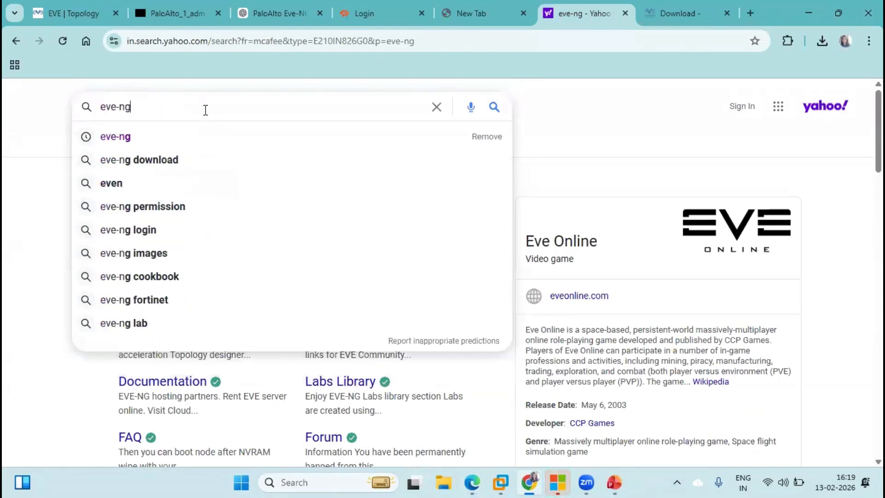
pyautogui.click(149, 136)
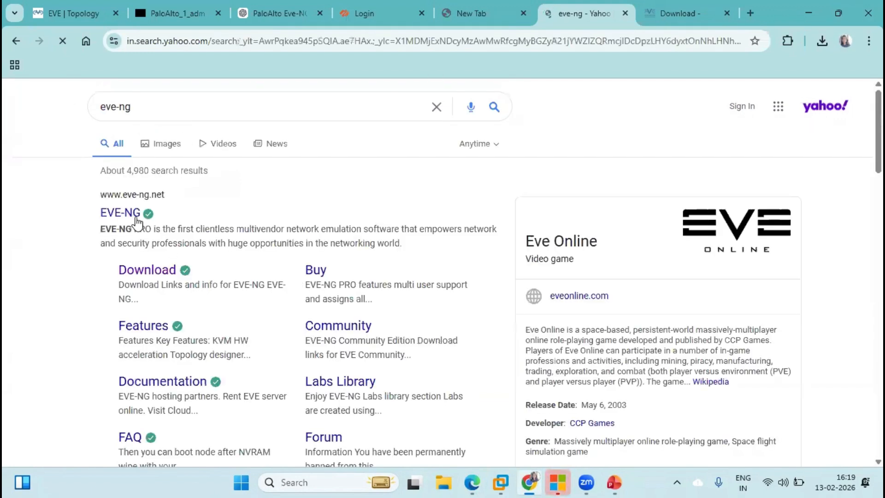
# Show eve-ng.net's Free EVE Community Edition 6.2.0-4 download section, then VMware Workstation's My Computer overview
pyautogui.click(124, 214)
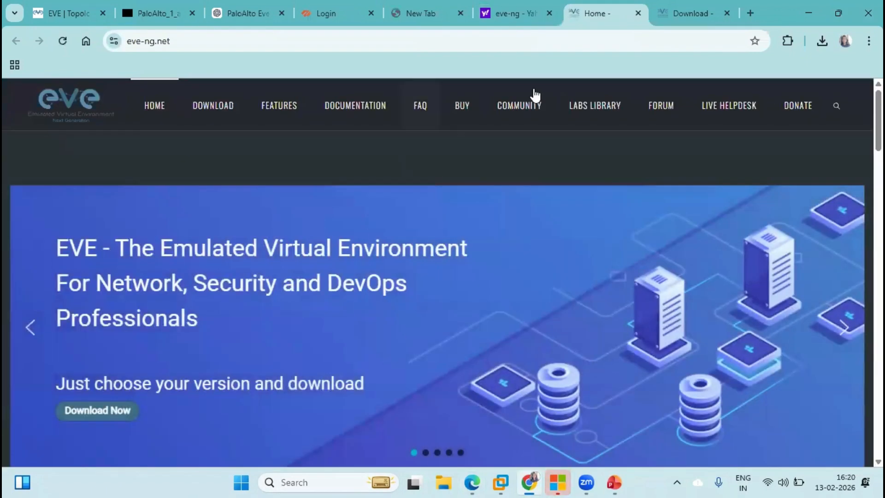
pyautogui.click(213, 111)
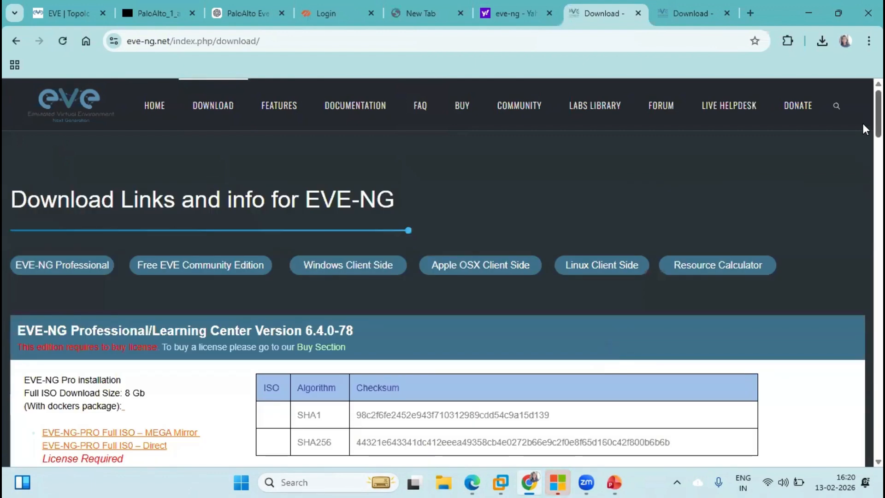
pyautogui.scroll(-8, 862, 120)
pyautogui.scroll(-3, 862, 170)
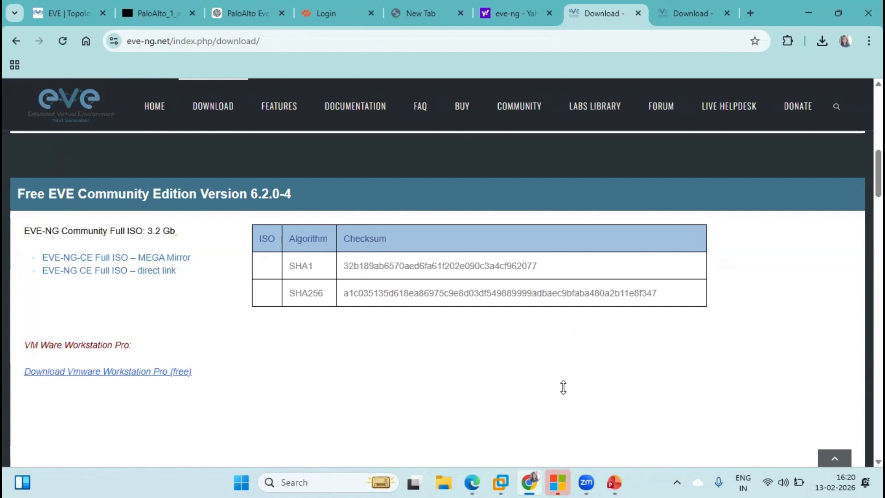
pyautogui.click(500, 482)
pyautogui.click(64, 79)
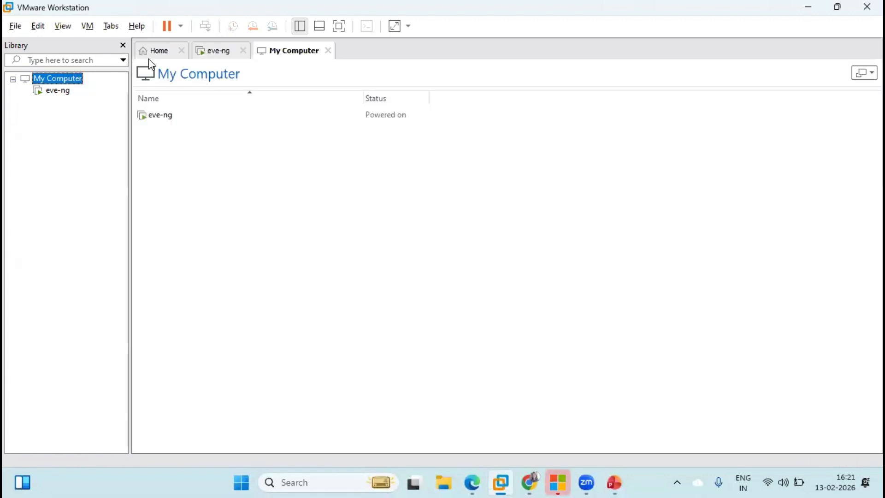
# Start a typical new virtual machine installing from eve-ce-prod-6.2.0-4-full.iso, continuing to naming
pyautogui.click(153, 53)
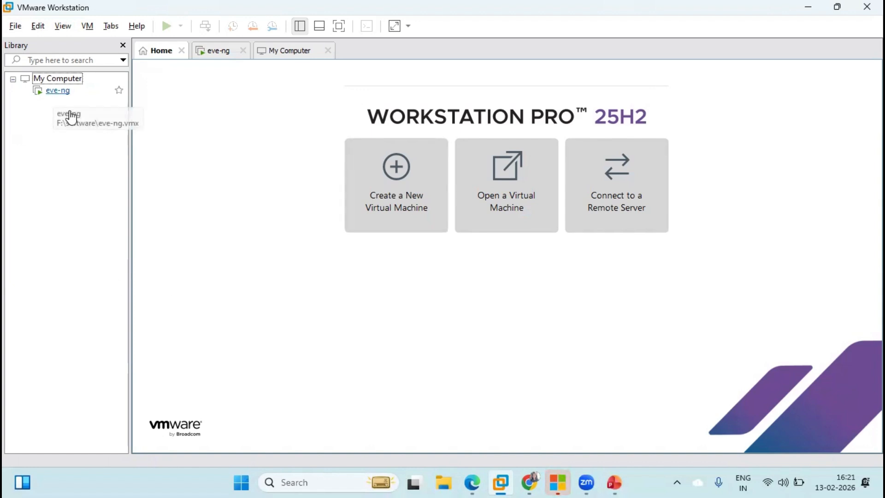
pyautogui.click(410, 189)
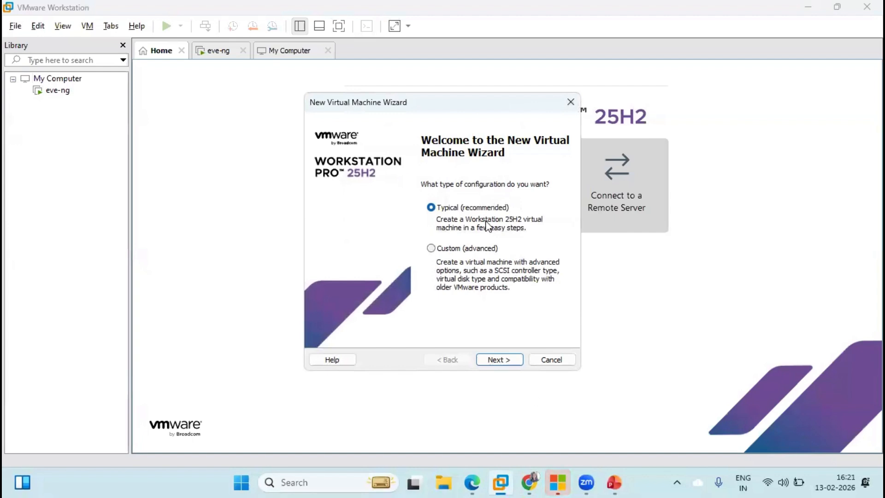
pyautogui.click(498, 360)
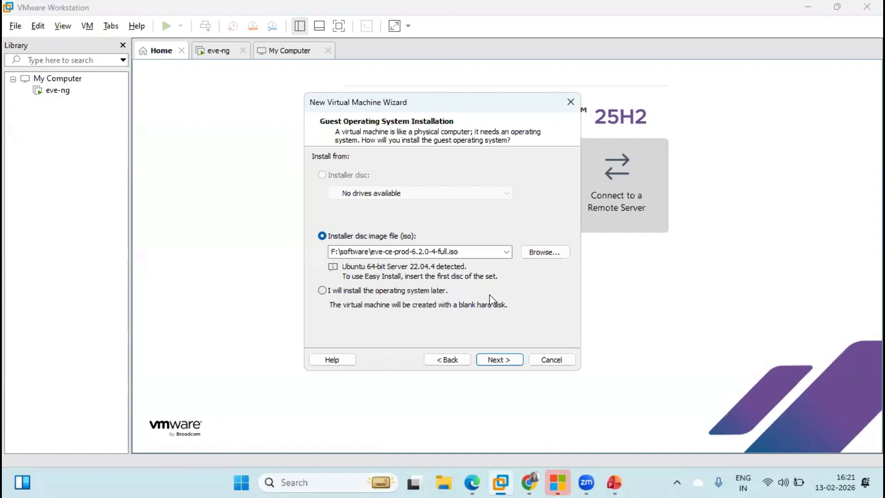
pyautogui.click(504, 359)
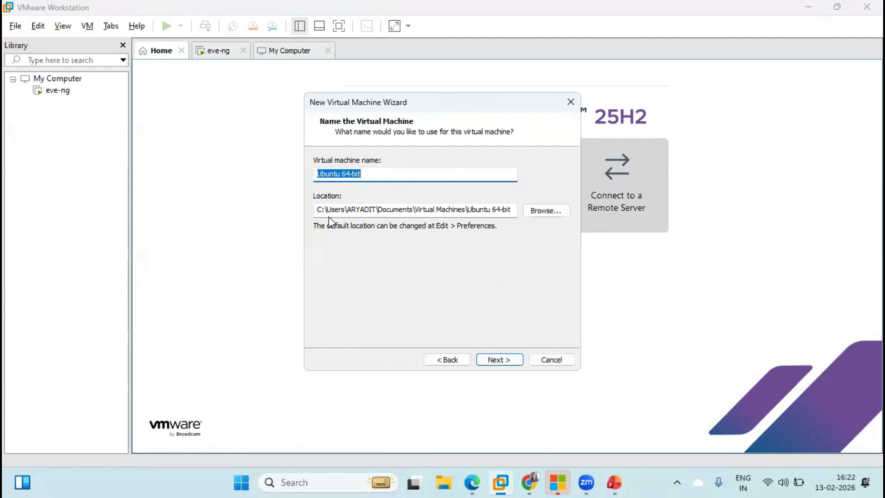
# Name the VM 'eve-ng', dismiss the path-already-exists error, and cancel the wizard
pyautogui.press('BackSpace')
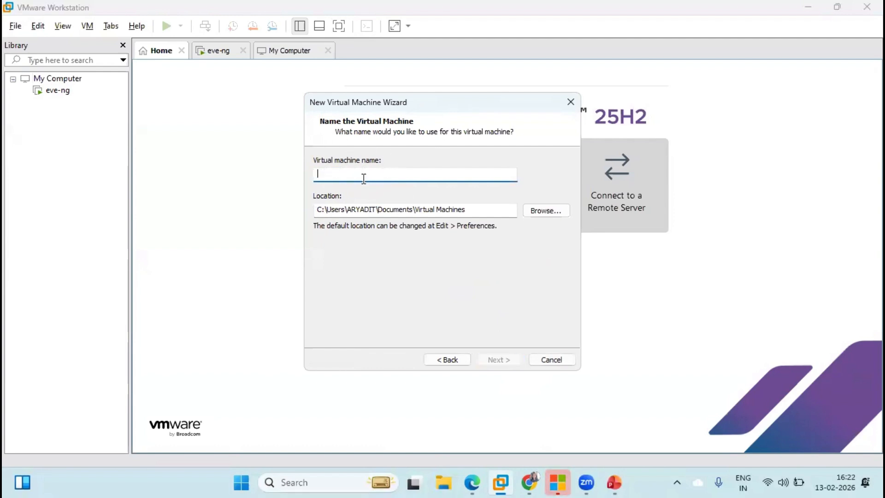
pyautogui.write('e')
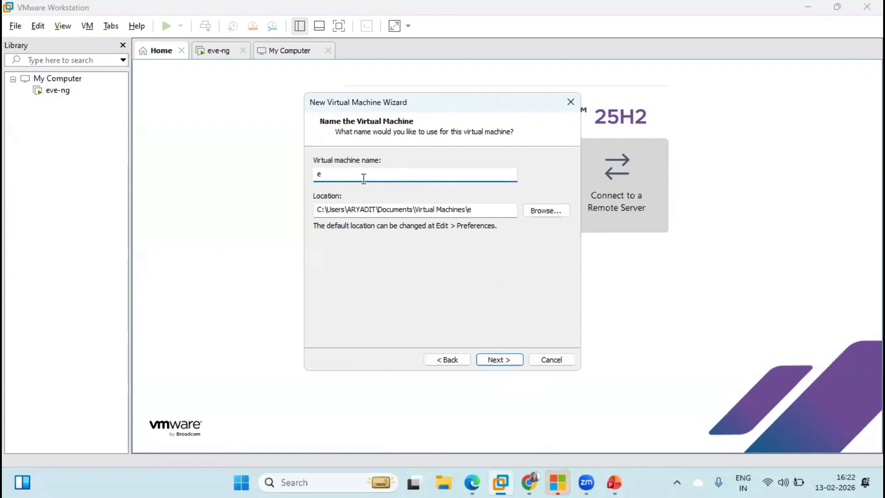
pyautogui.write('ve-ng')
pyautogui.click(513, 361)
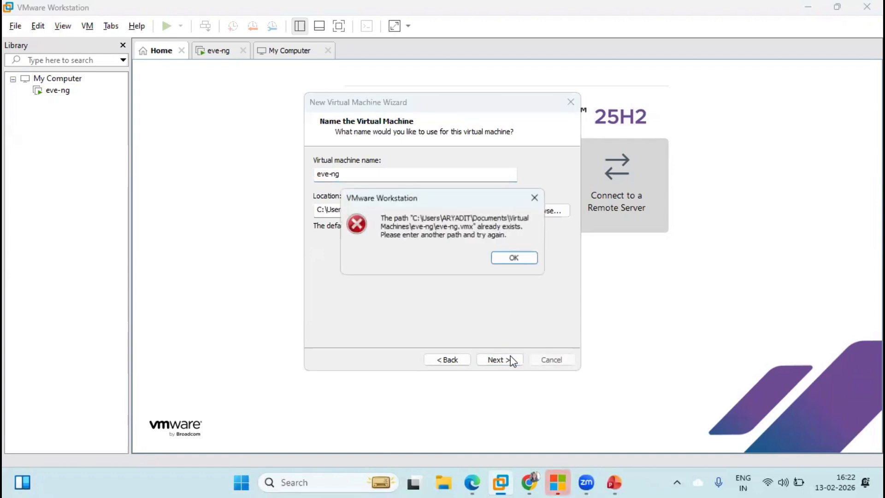
pyautogui.click(514, 258)
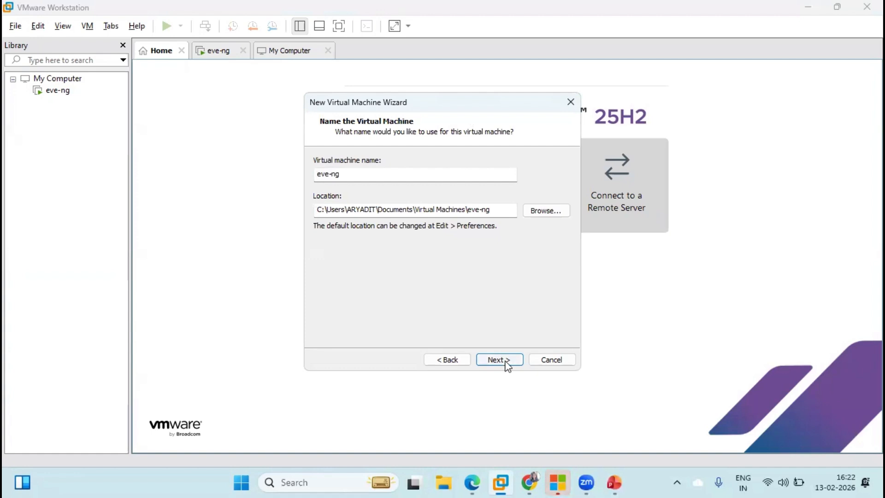
pyautogui.click(552, 360)
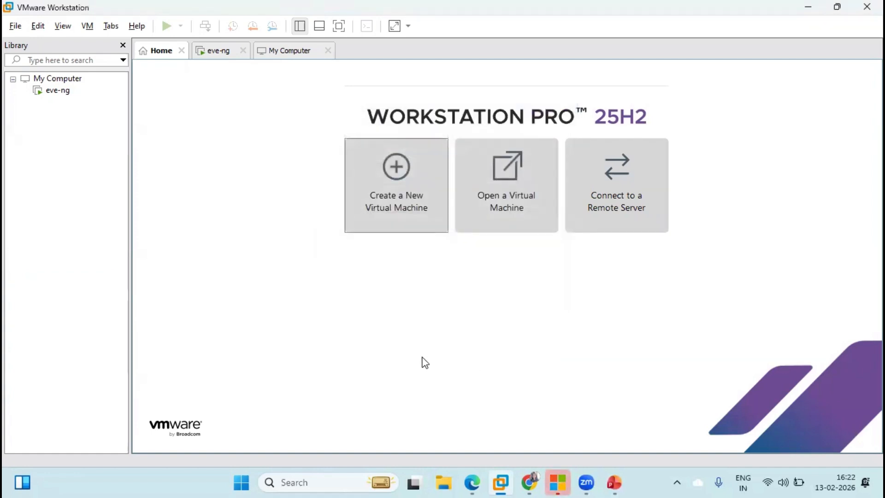
# Power off the running eve-ng VM and reopen its summary page
pyautogui.click(59, 92)
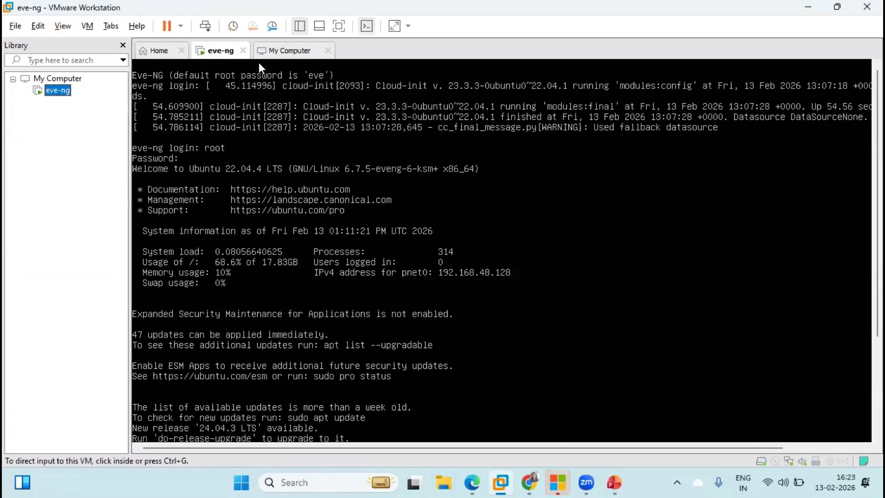
pyautogui.click(242, 50)
pyautogui.click(422, 263)
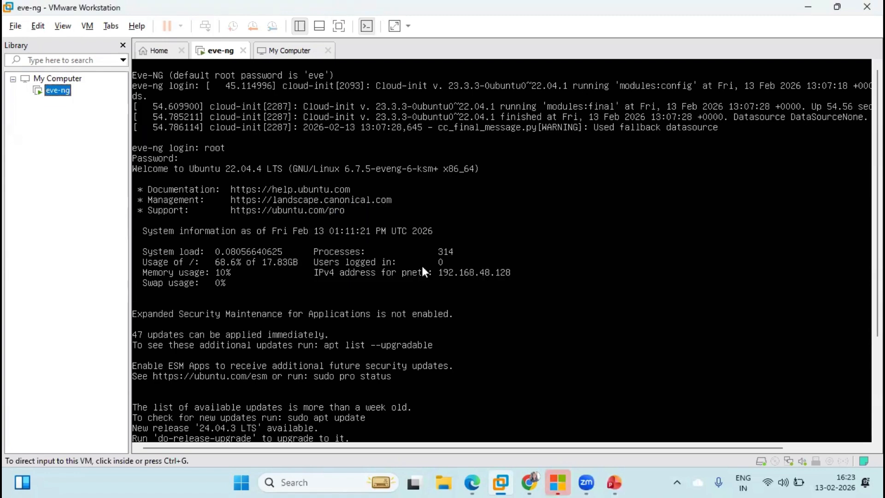
pyautogui.click(328, 50)
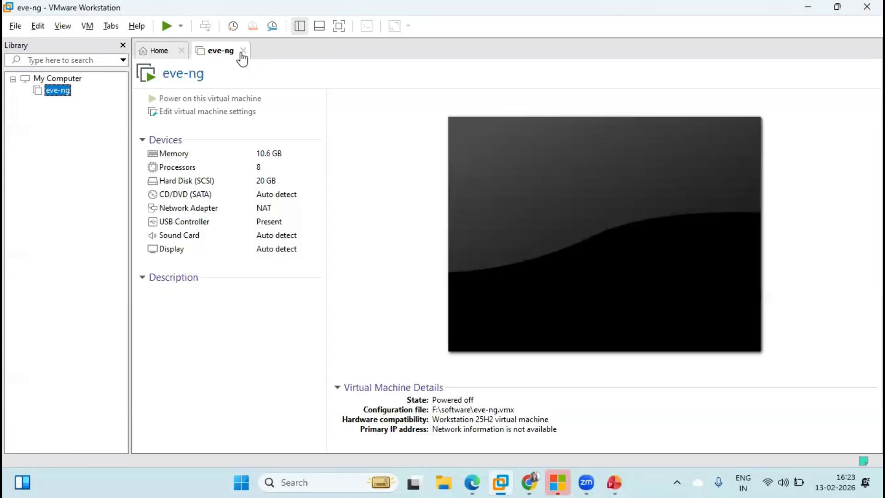
pyautogui.click(243, 50)
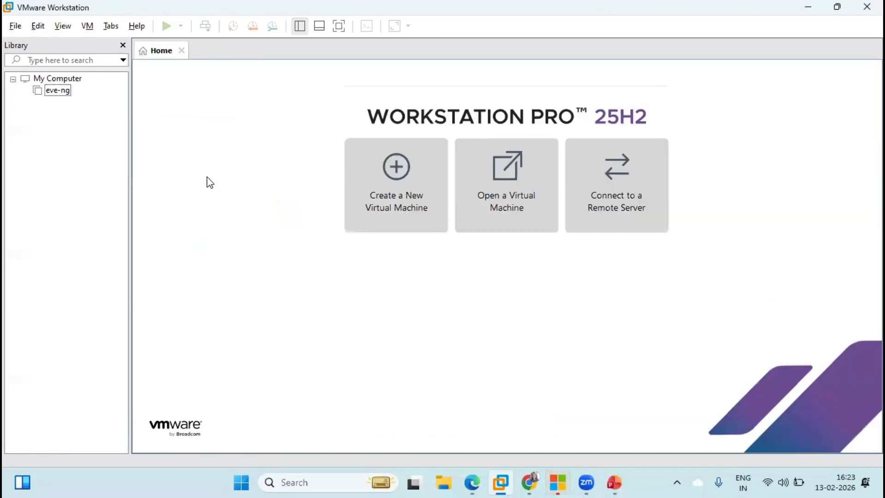
pyautogui.click(57, 92)
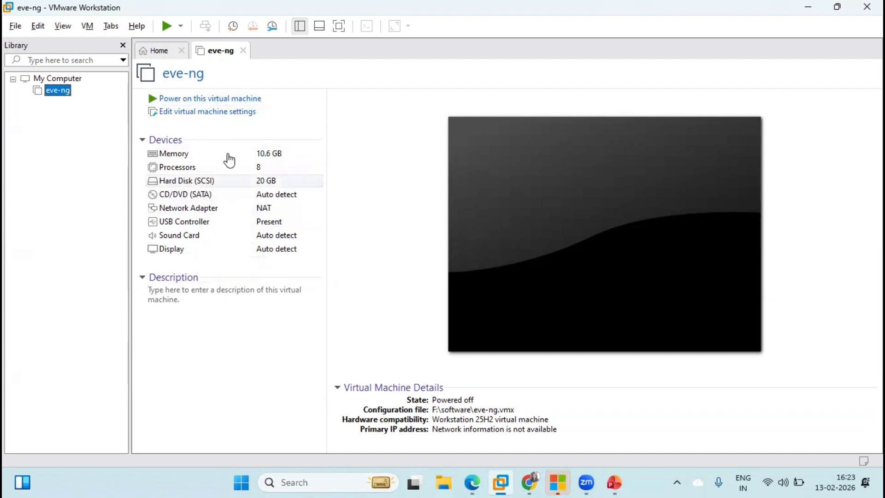
# Review eve-ng's hardware: 10.6 GB memory, 8 processors, NAT network adapter
pyautogui.click(219, 116)
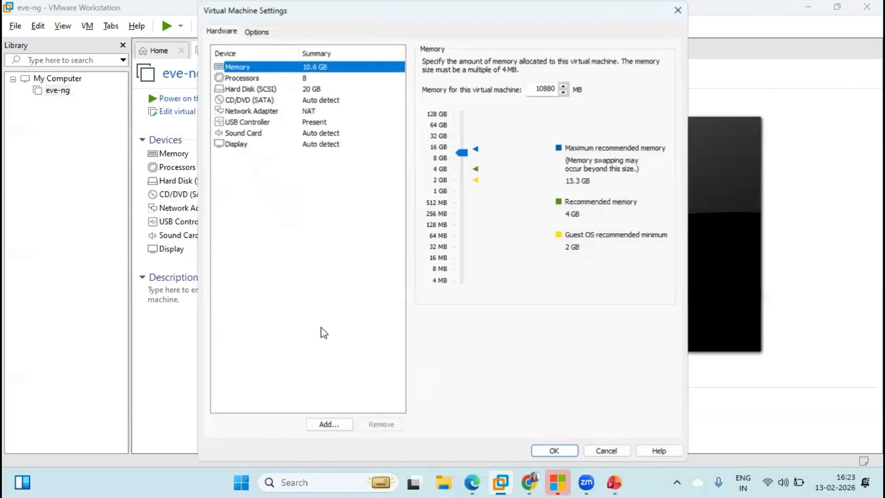
pyautogui.click(279, 78)
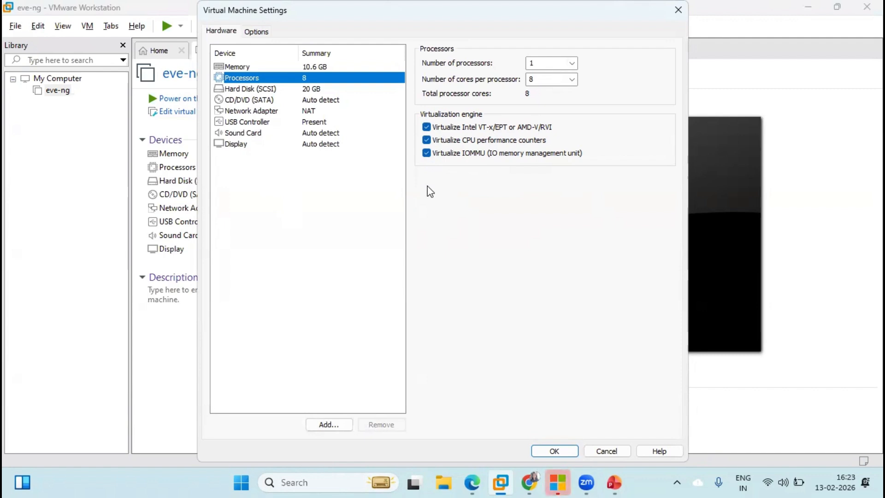
pyautogui.click(279, 113)
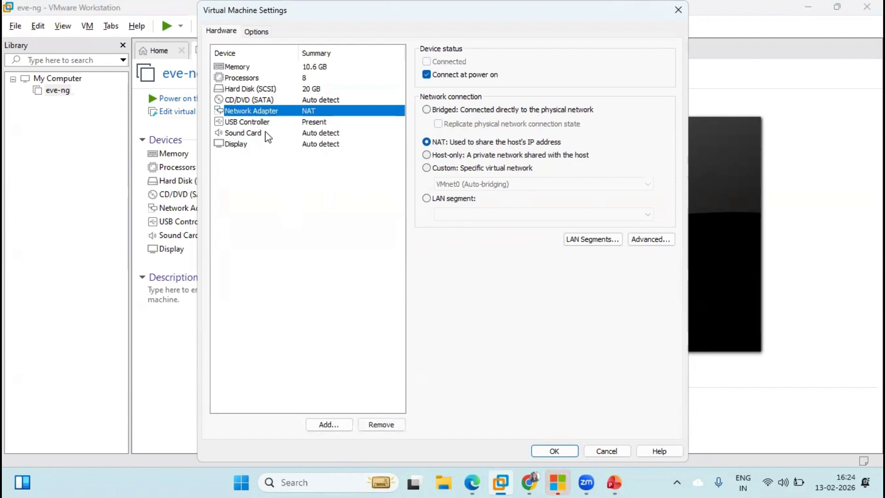
pyautogui.click(554, 451)
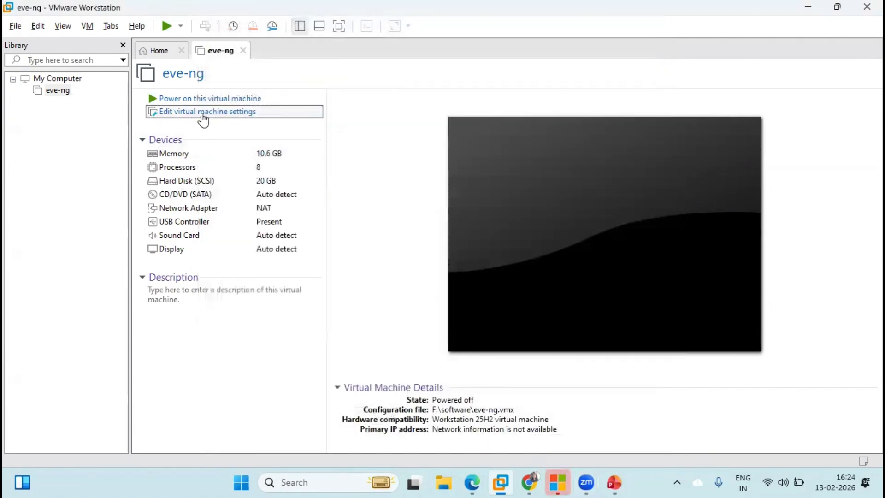
# Power on eve-ng, answer the sata0:1 and removable-devices prompts, and focus the console
pyautogui.click(184, 98)
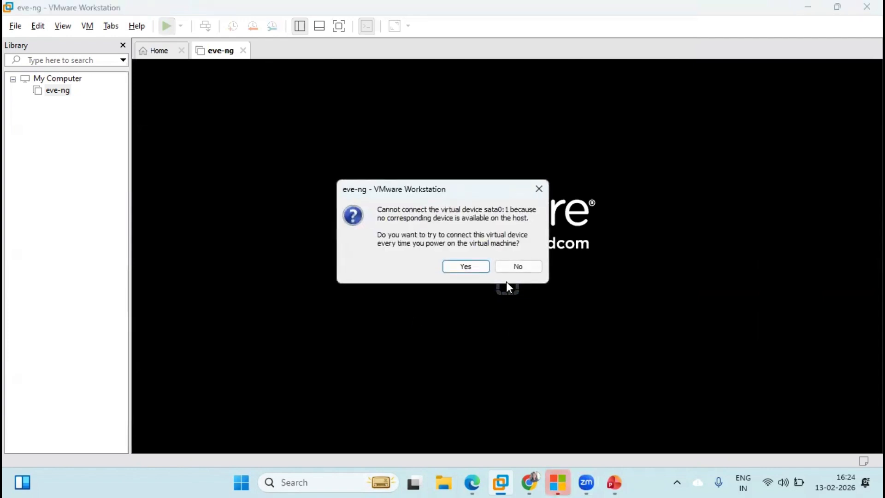
pyautogui.click(475, 266)
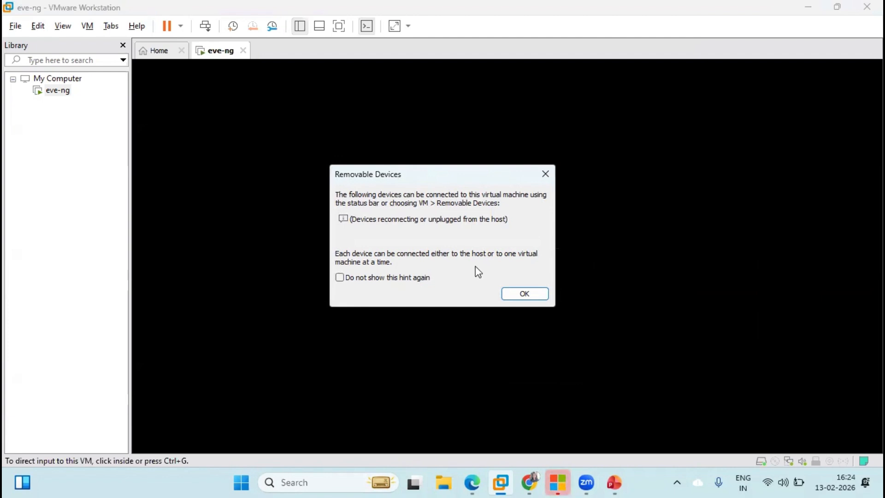
pyautogui.click(515, 297)
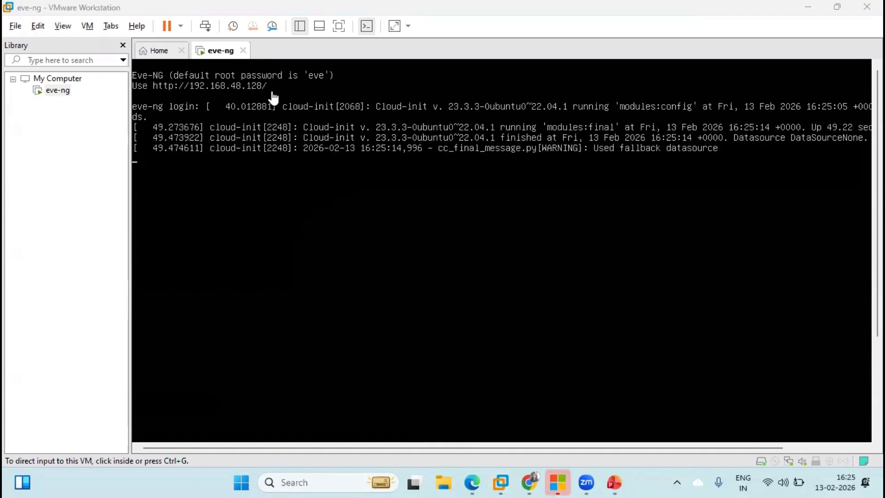
pyautogui.click(248, 160)
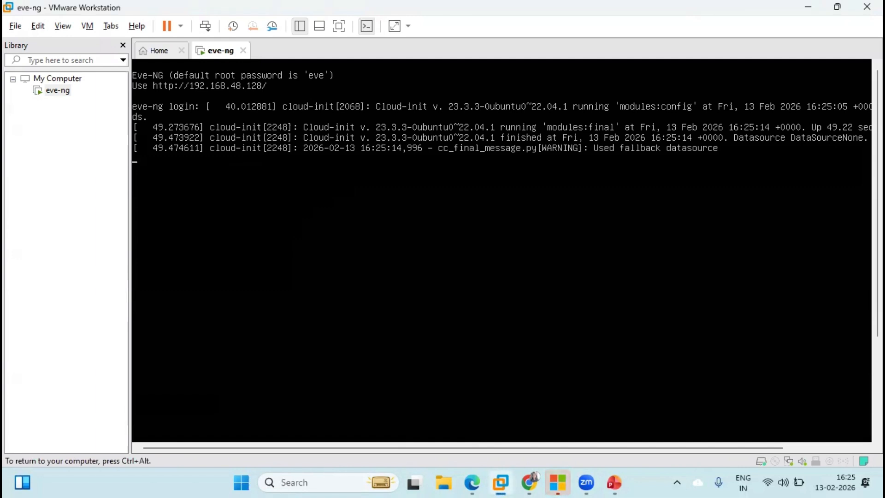
# Log in to the eve-ng console as root with the account password
pyautogui.press('Return')
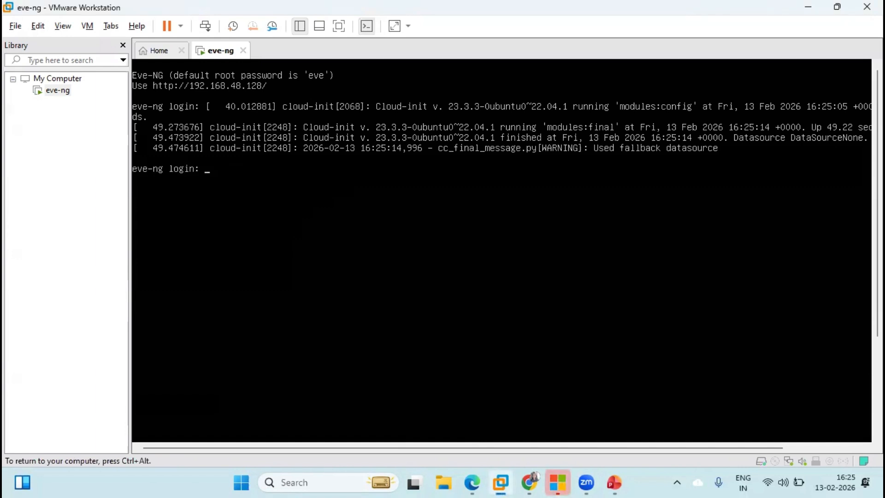
pyautogui.write('root')
pyautogui.press('Return')
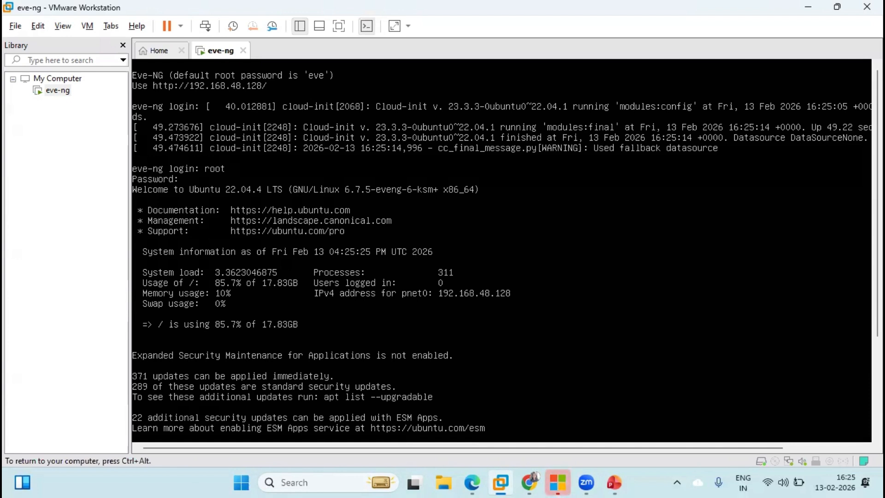
pyautogui.hotkey('ctrl', 'alt')
# Release the console input and bring Chrome's EVE-NG lab topology to the front
pyautogui.click(757, 293)
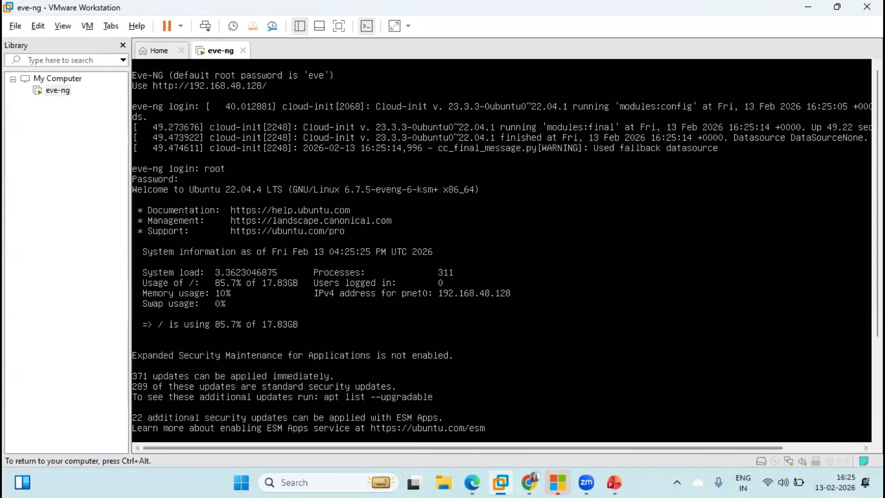
pyautogui.hotkey('ctrl', 'alt')
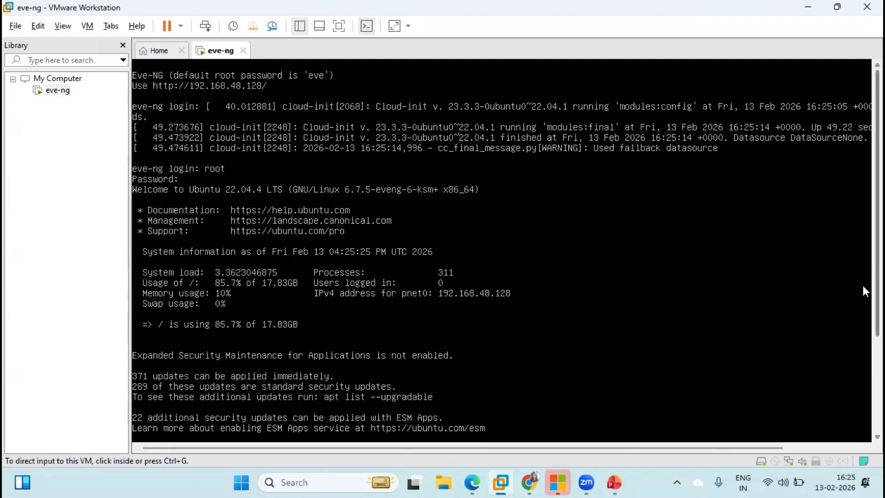
pyautogui.moveTo(876, 286); pyautogui.dragTo(877, 395)
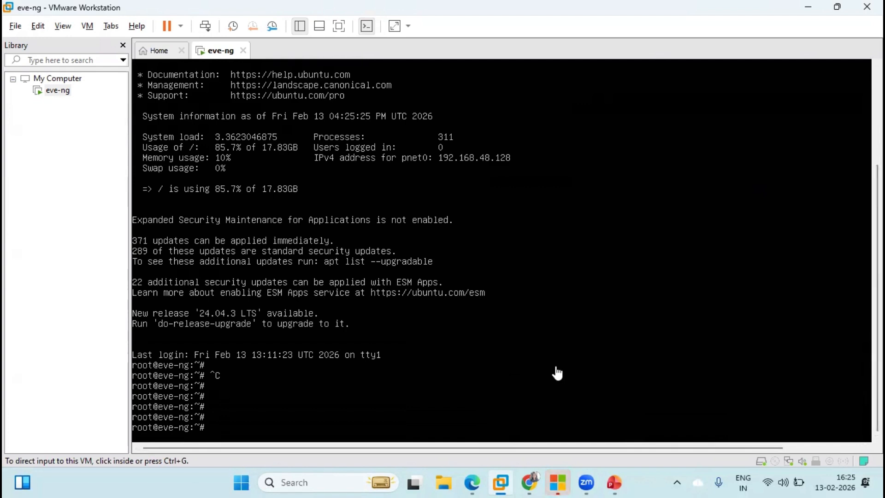
pyautogui.moveTo(862, 364); pyautogui.dragTo(868, 274)
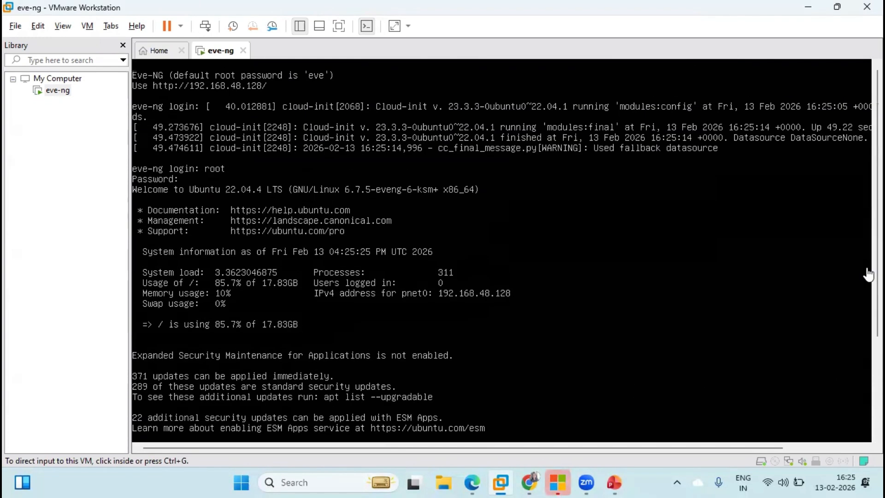
pyautogui.click(263, 91)
pyautogui.hotkey('ctrl', 'alt')
pyautogui.click(529, 482)
# Remove 'legacy/' from the topology URL to reach the 192.168.48.128 EVE interface, then log out
pyautogui.click(64, 6)
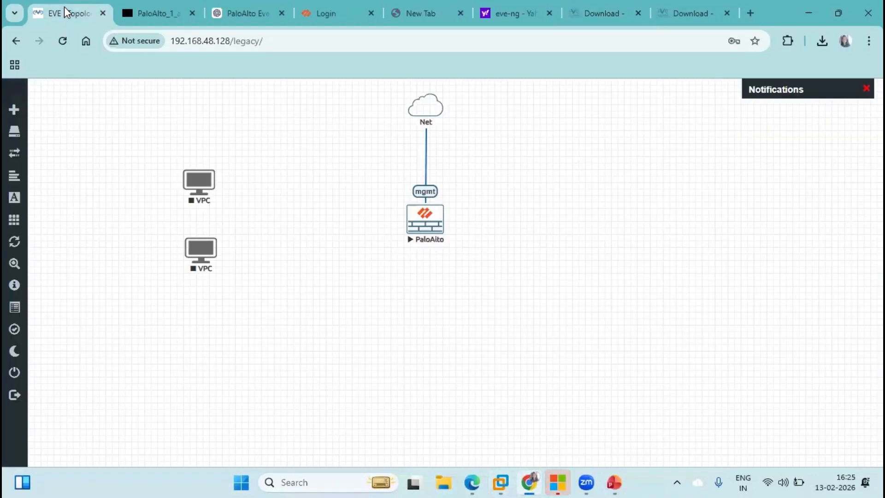
pyautogui.click(267, 42)
pyautogui.moveTo(268, 42); pyautogui.dragTo(234, 43)
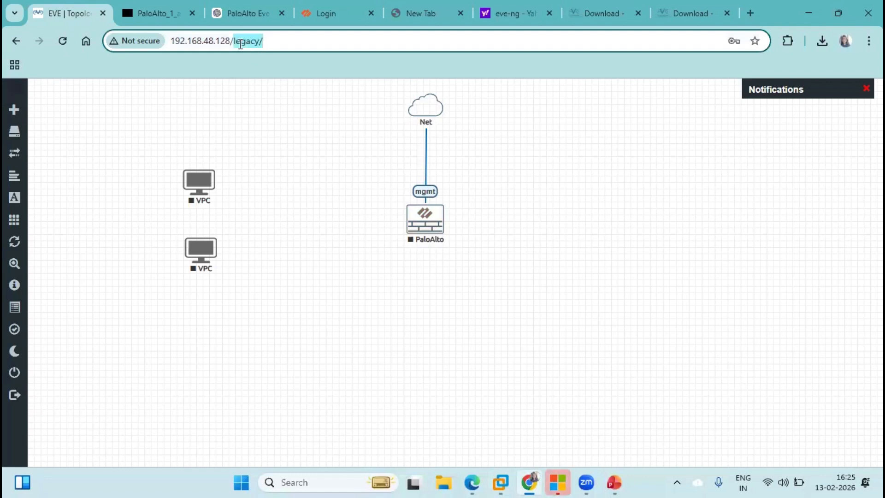
pyautogui.press('BackSpace')
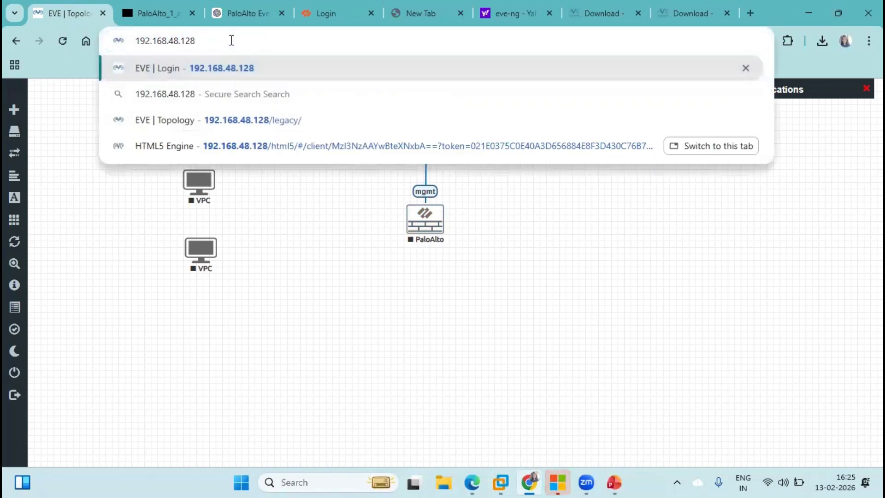
pyautogui.click(203, 70)
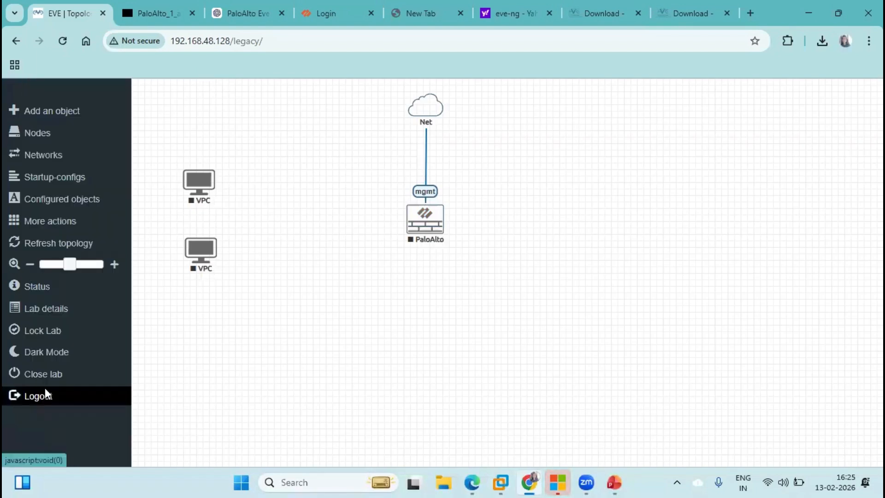
pyautogui.click(45, 393)
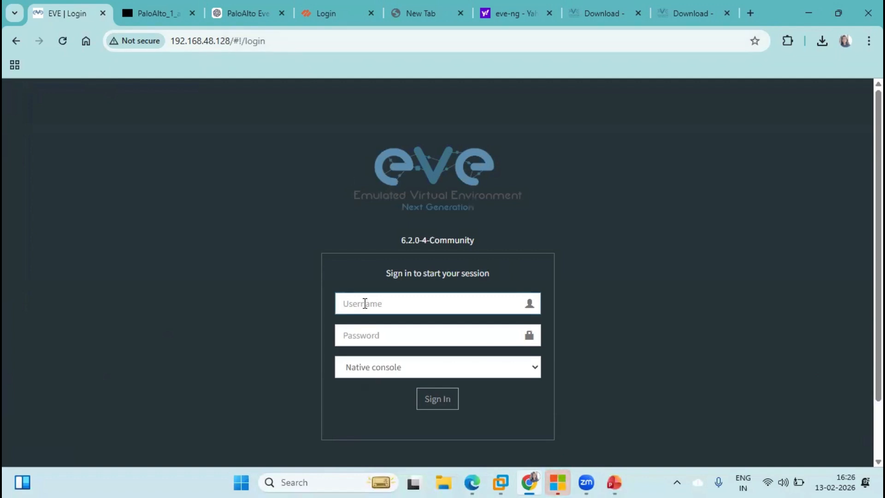
# Sign in as admin with the password, choosing the Html5 console option
pyautogui.write('admi')
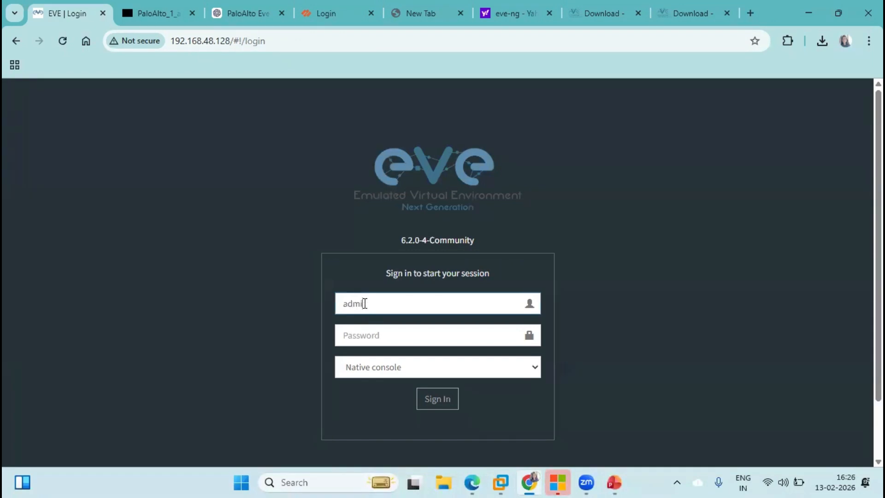
pyautogui.write('n')
pyautogui.press('Tab')
pyautogui.write('e')
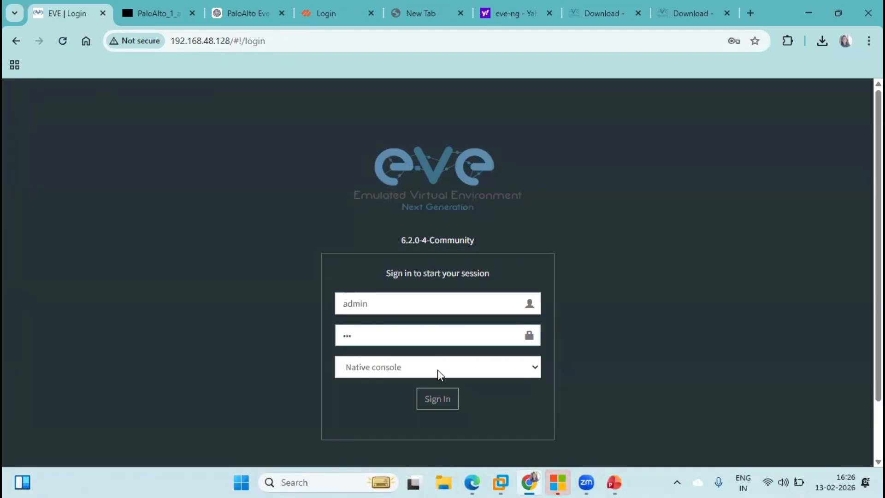
pyautogui.click(438, 372)
pyautogui.click(364, 406)
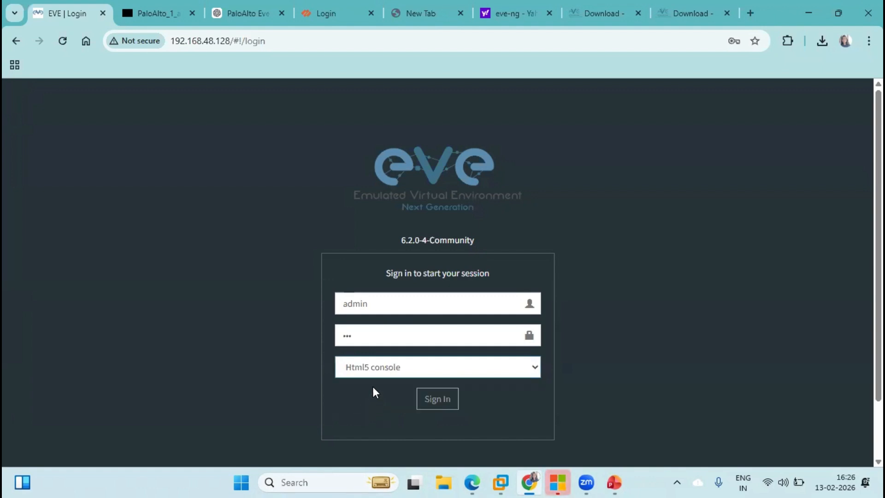
pyautogui.click(443, 400)
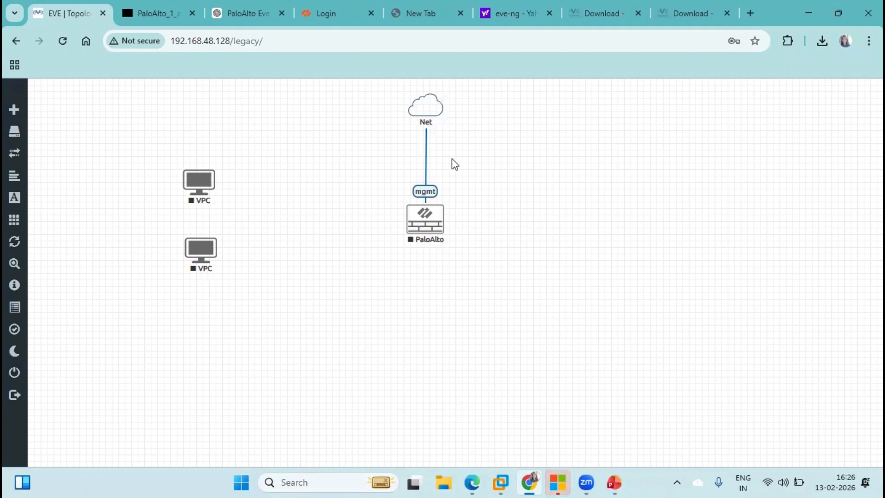
# Delete both VPC nodes from the lab
pyautogui.rightClick(202, 184)
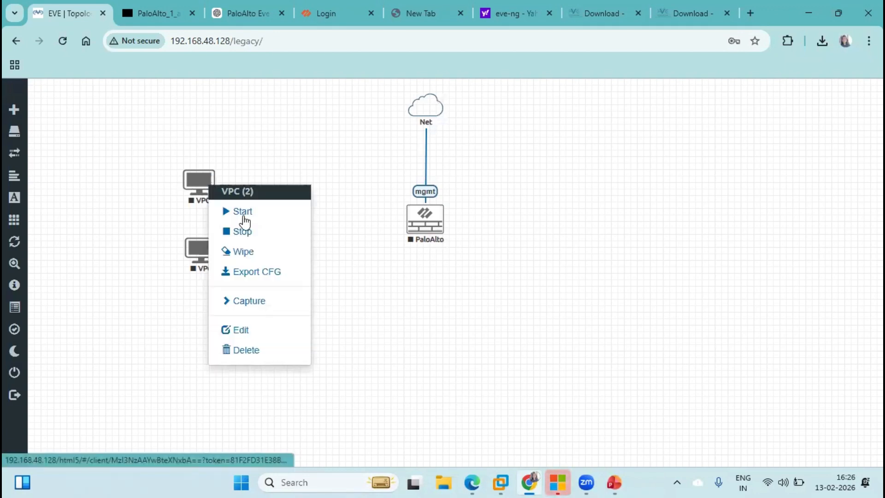
pyautogui.click(239, 351)
pyautogui.click(401, 177)
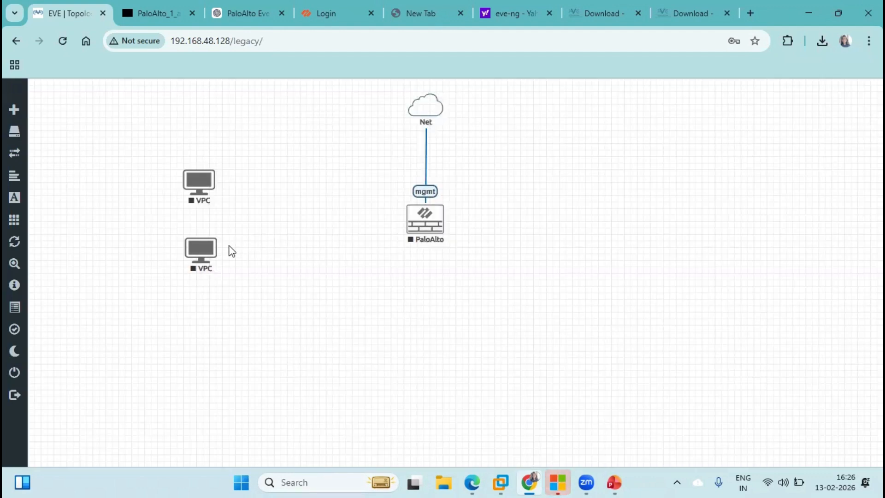
pyautogui.rightClick(202, 252)
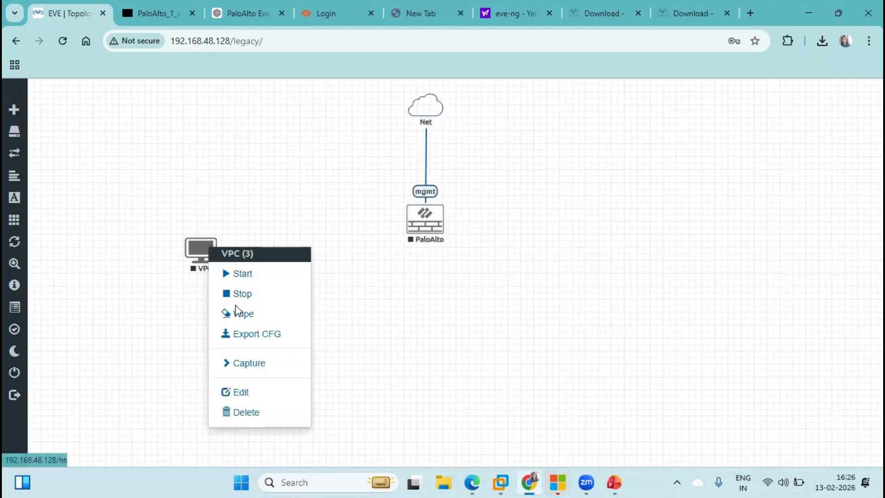
pyautogui.click(240, 413)
pyautogui.click(401, 177)
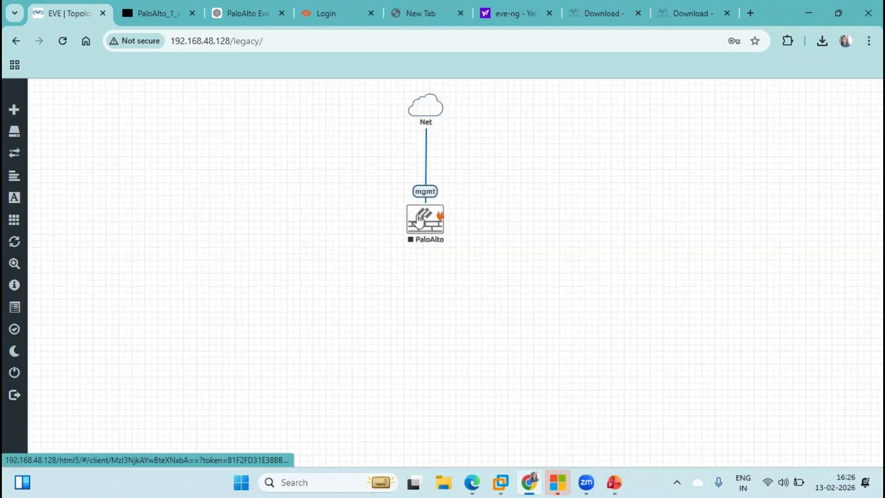
# Delete the PaloAlto node and Net cloud, then check the empty Nodes list
pyautogui.rightClick(421, 216)
pyautogui.click(461, 381)
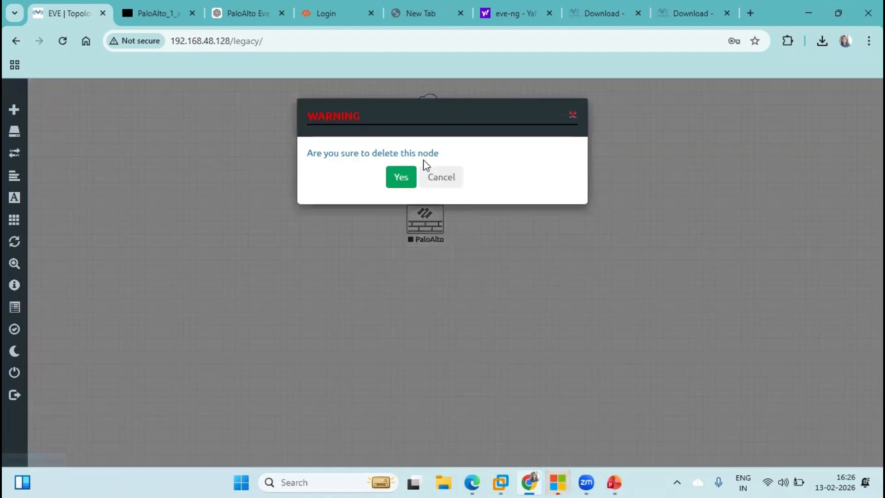
pyautogui.click(438, 178)
pyautogui.click(424, 214)
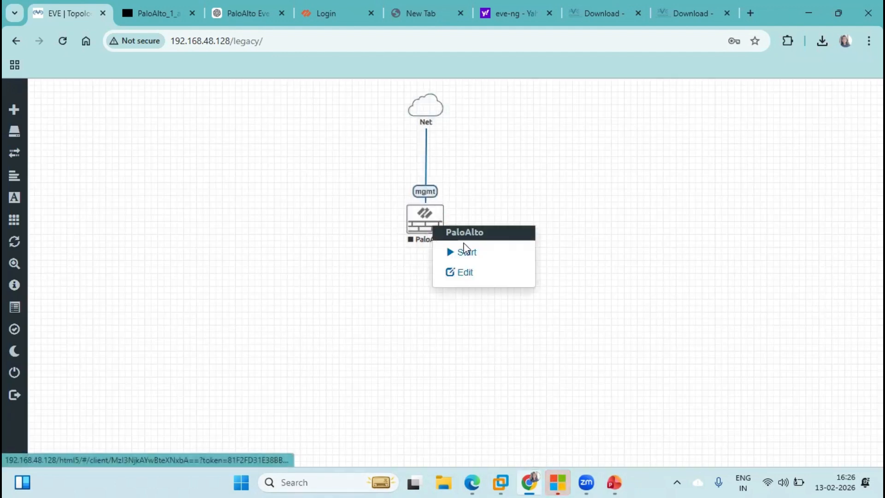
pyautogui.rightClick(421, 230)
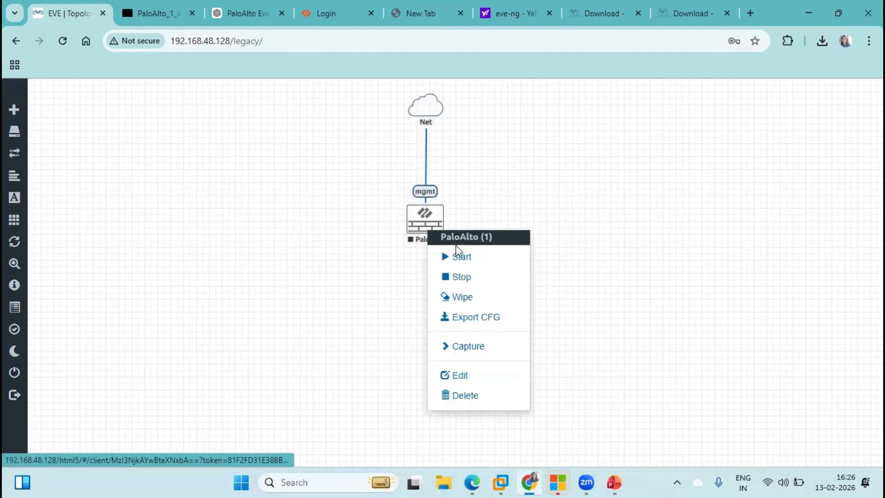
pyautogui.click(463, 394)
pyautogui.click(401, 179)
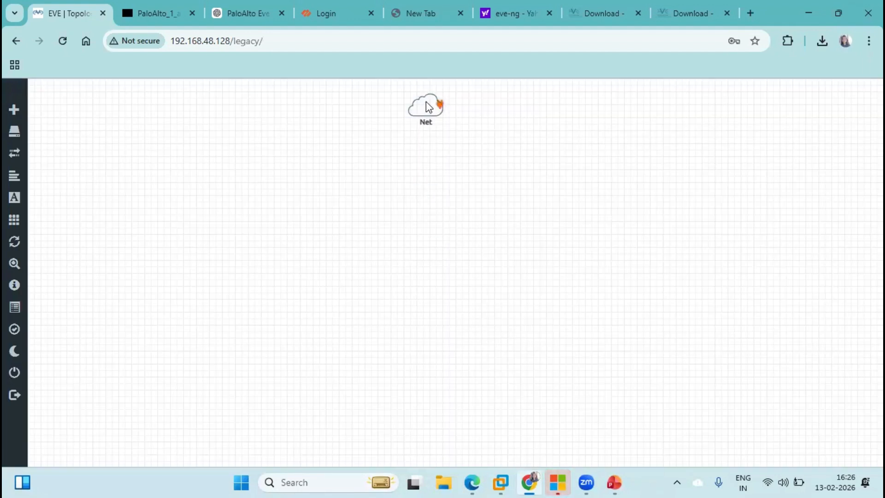
pyautogui.rightClick(425, 102)
pyautogui.click(467, 152)
pyautogui.click(408, 189)
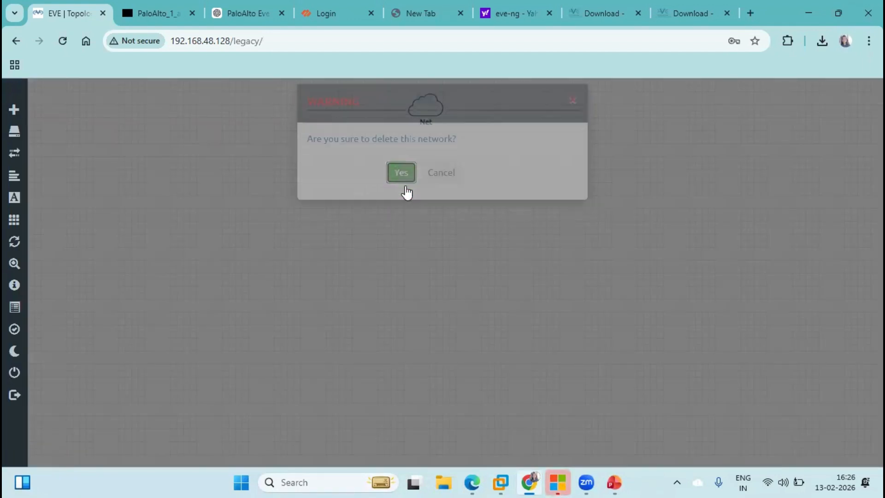
pyautogui.moveTo(15, 120)
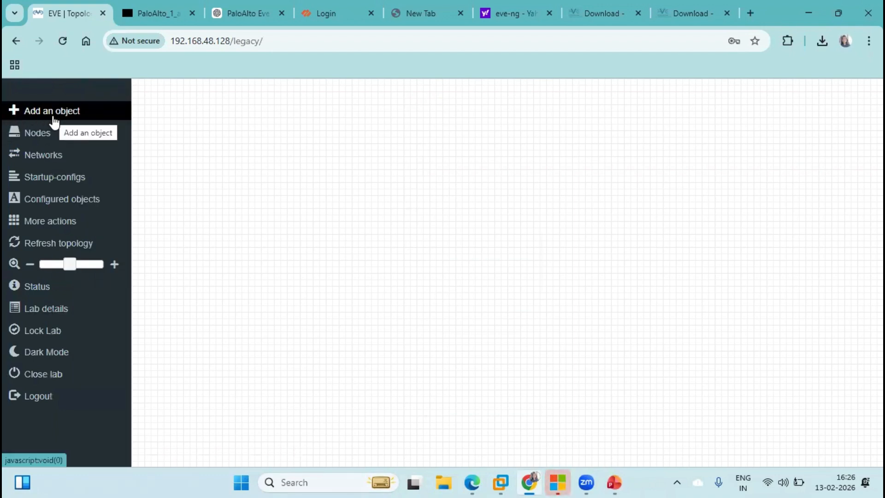
pyautogui.click(39, 134)
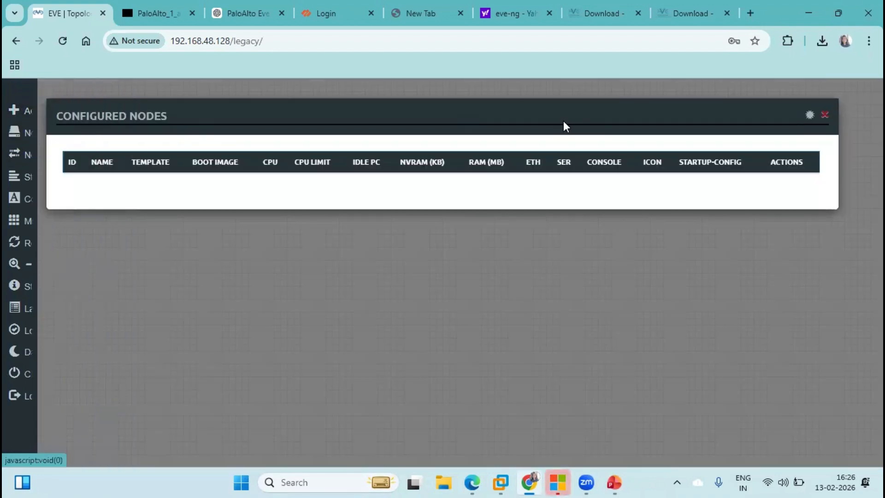
# Add a Management(Cloud0) network named Net and drag it to the top centre of the canvas
pyautogui.click(825, 115)
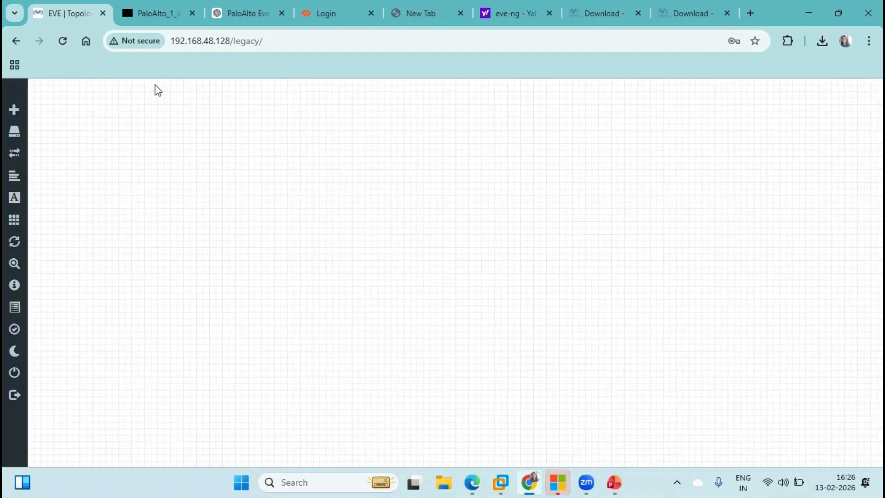
pyautogui.click(21, 106)
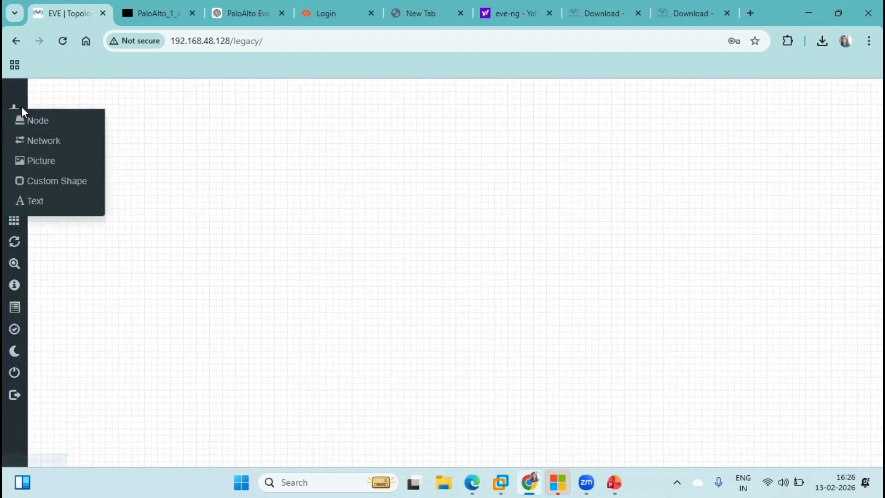
pyautogui.click(39, 142)
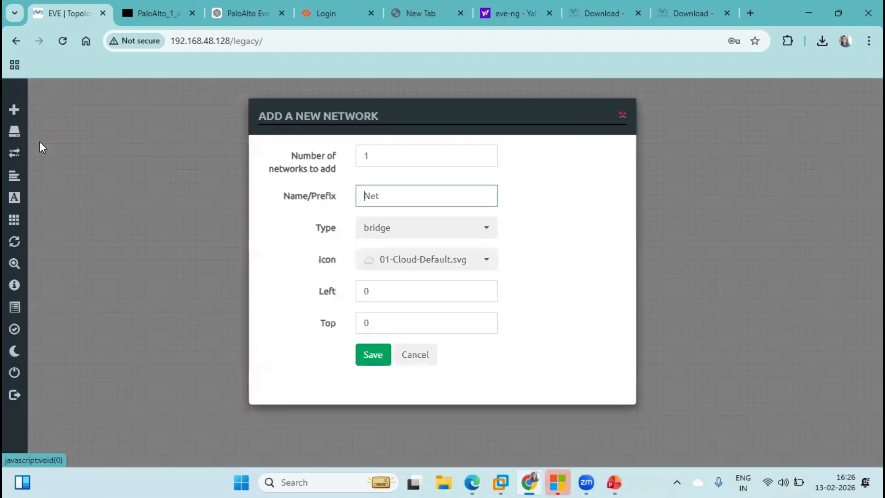
pyautogui.click(387, 234)
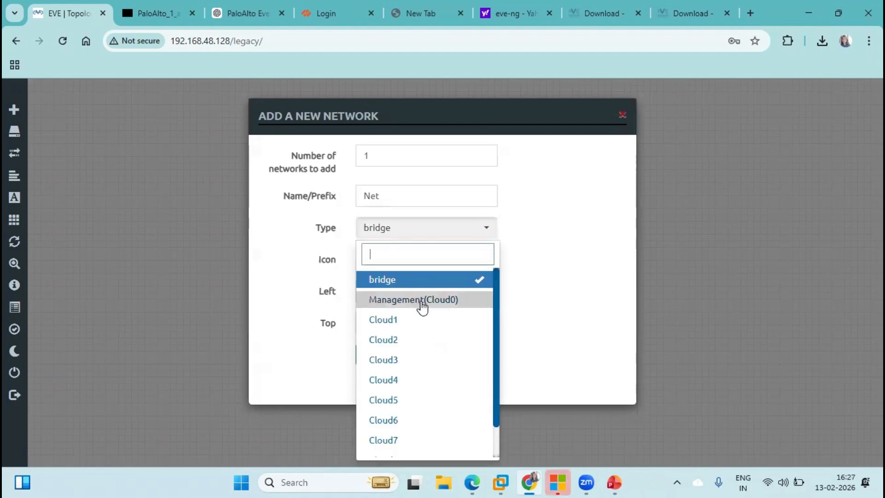
pyautogui.click(422, 304)
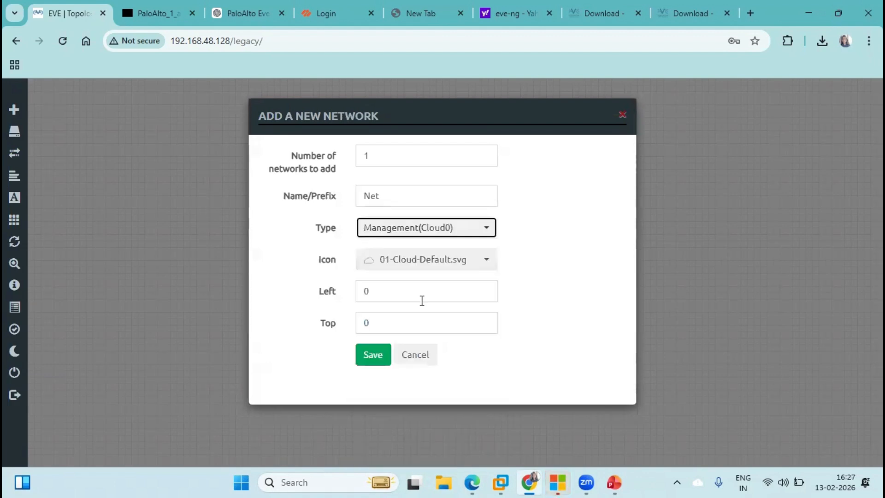
pyautogui.click(380, 356)
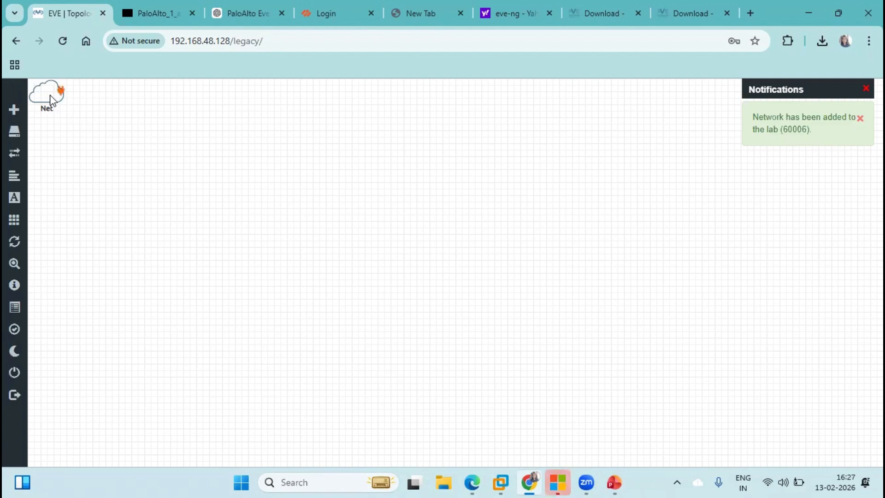
pyautogui.moveTo(51, 100); pyautogui.dragTo(382, 136)
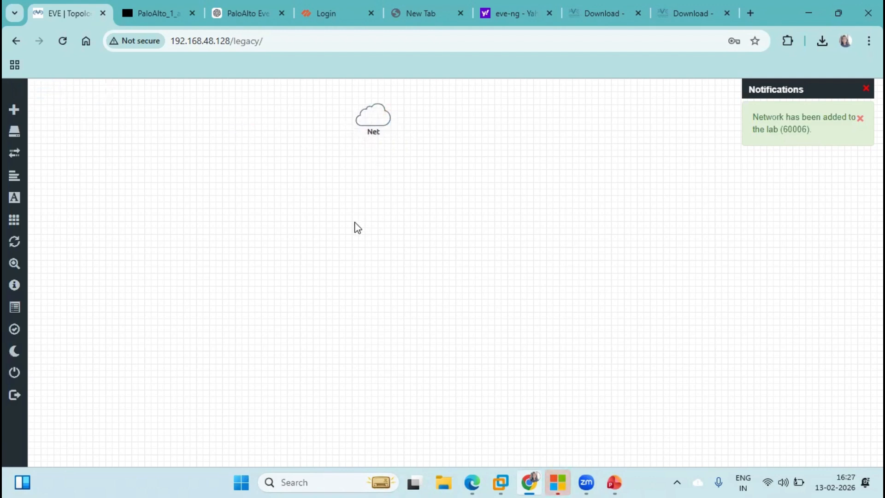
pyautogui.moveTo(27, 138)
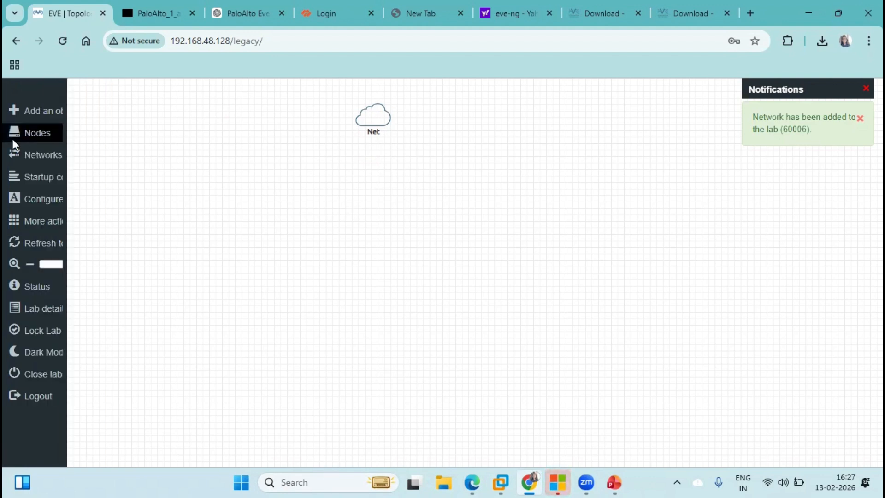
# Start a new node with the 'palo' template search, then cancel the form and close the nodes list
pyautogui.click(12, 138)
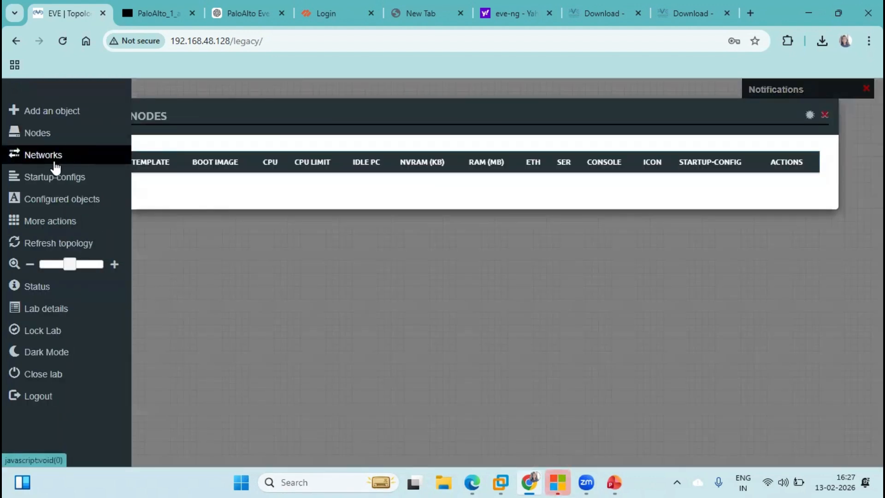
pyautogui.click(56, 112)
pyautogui.click(65, 124)
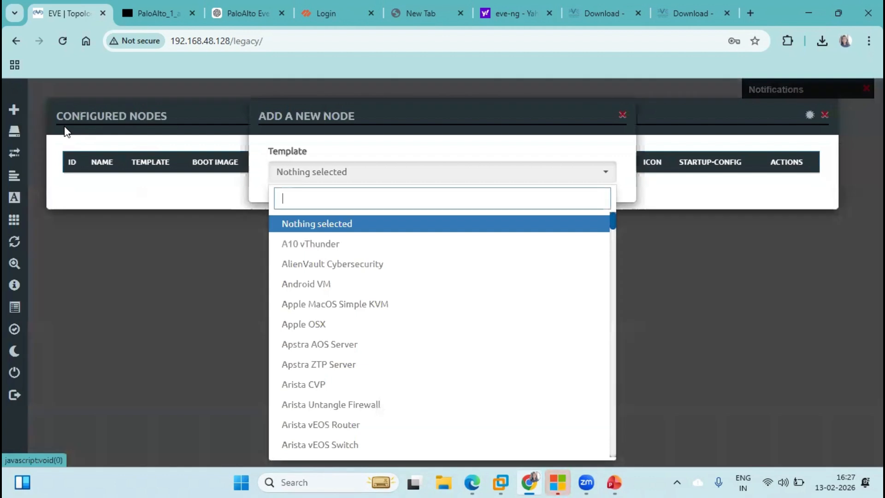
pyautogui.write('palo')
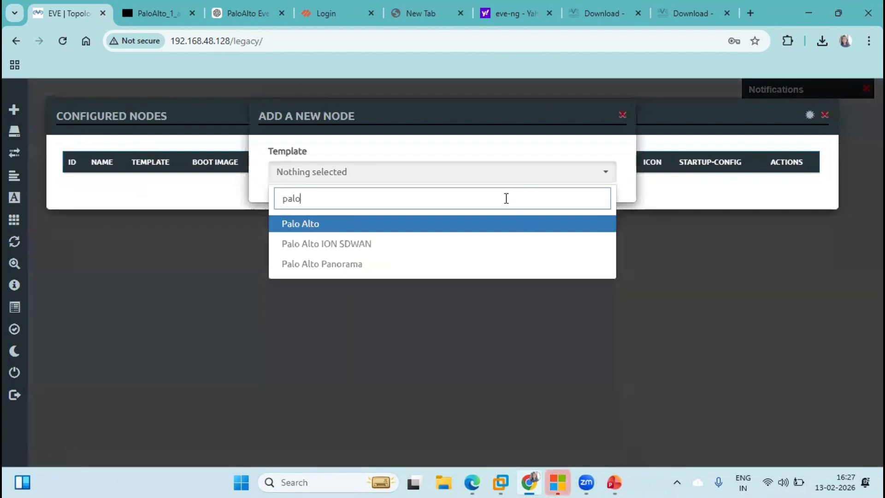
pyautogui.click(444, 227)
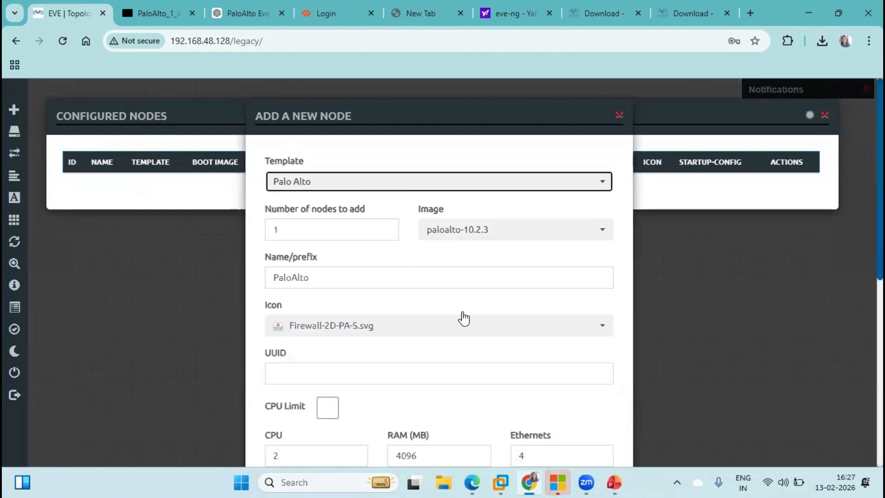
pyautogui.click(619, 115)
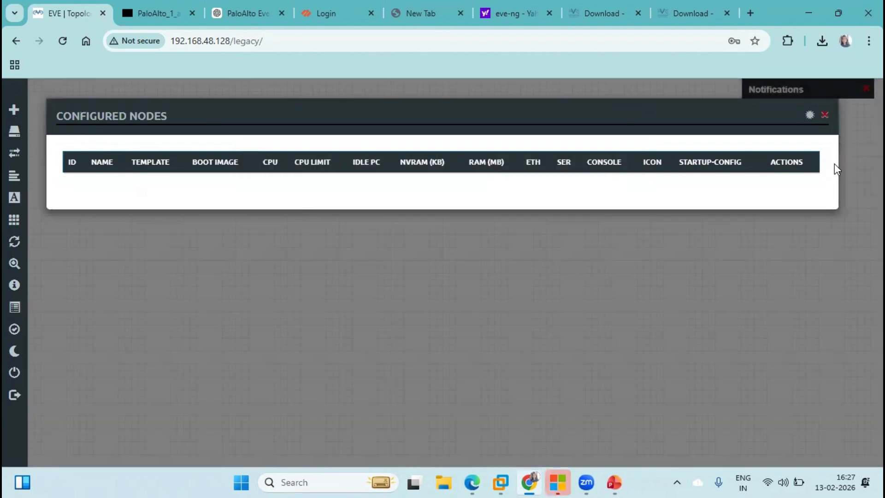
pyautogui.click(825, 116)
# Retry the new node form with search 'Pal', then dismiss it and close the empty nodes list
pyautogui.moveTo(12, 151)
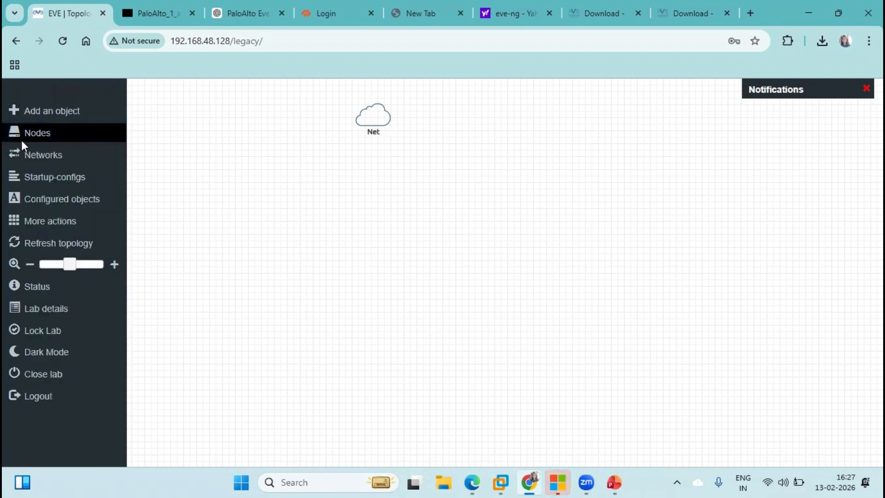
pyautogui.click(42, 136)
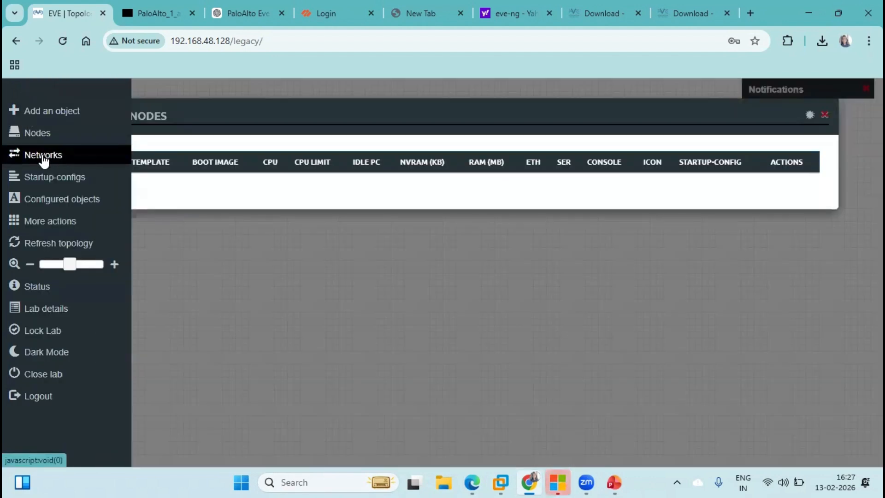
pyautogui.click(48, 112)
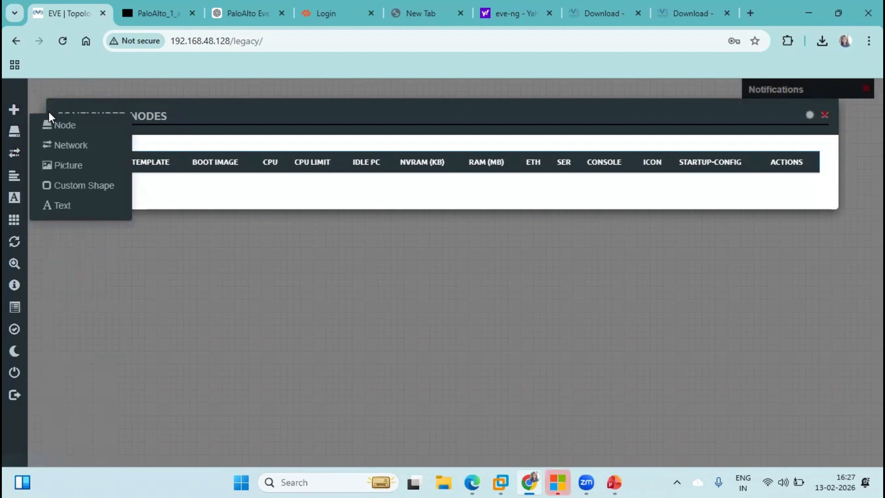
pyautogui.click(64, 131)
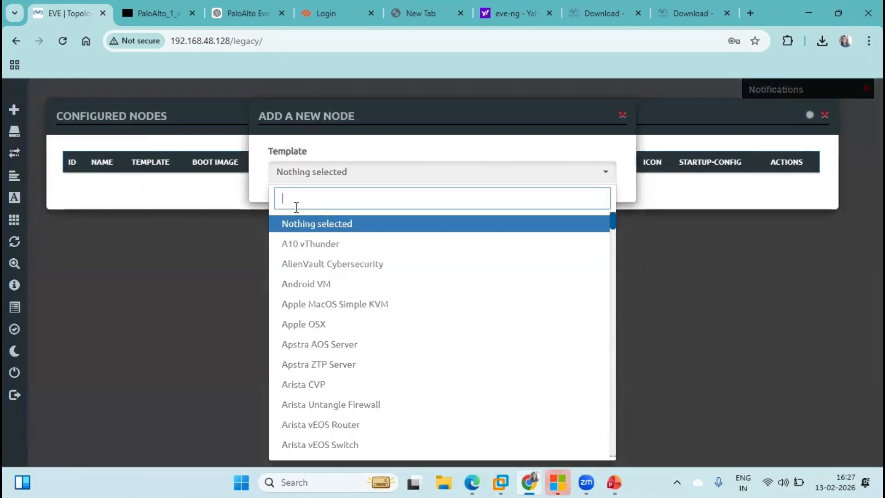
pyautogui.write('Pal')
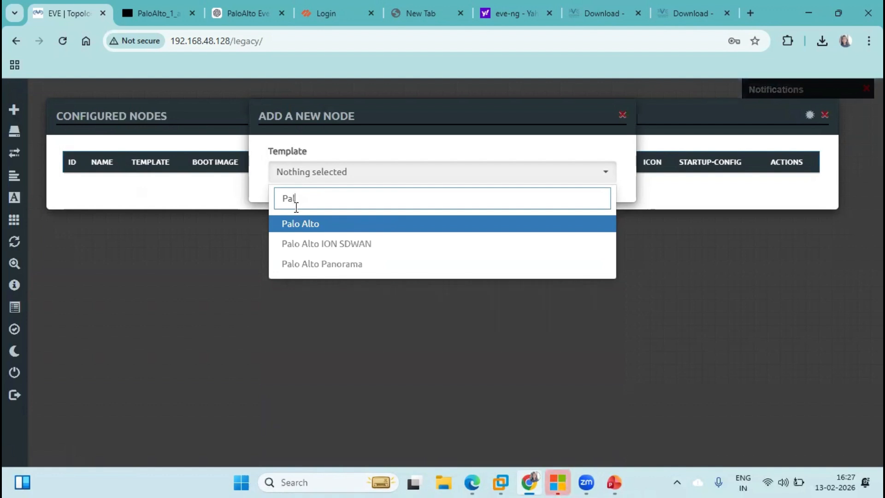
pyautogui.click(622, 115)
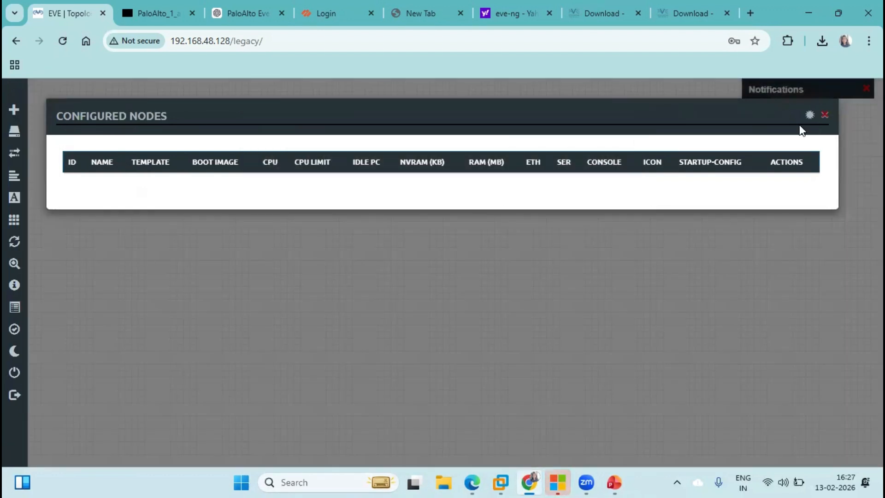
pyautogui.click(825, 116)
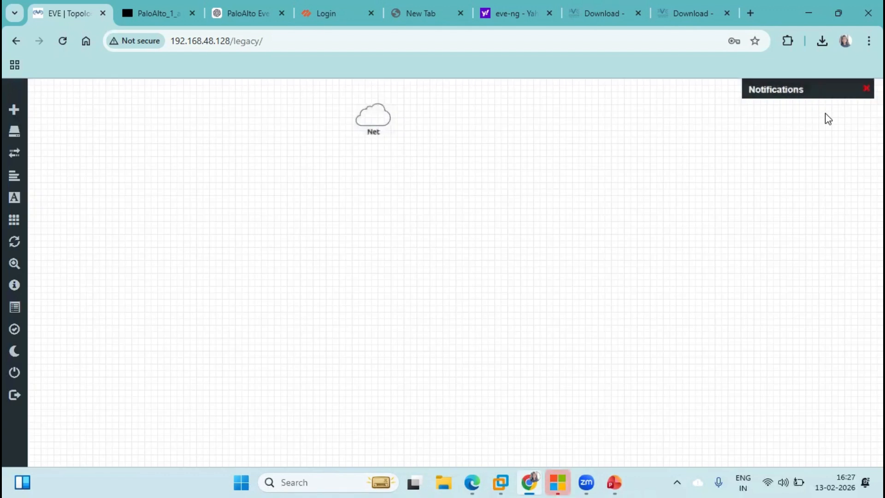
# Find and launch WinSCP from Windows search
pyautogui.click(328, 482)
pyautogui.write('winscp')
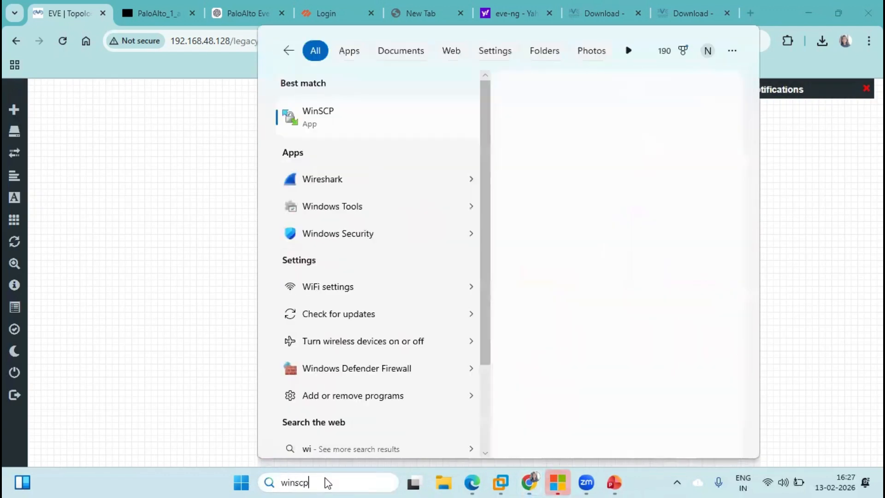
pyautogui.click(347, 119)
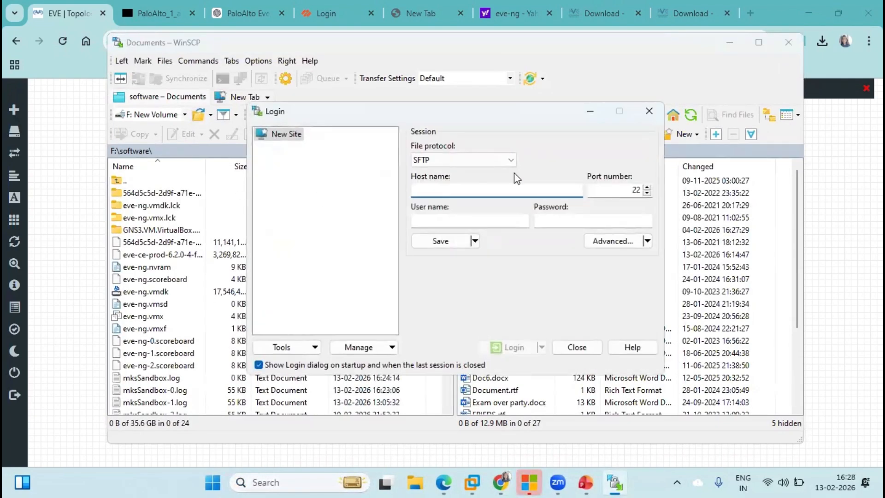
# Set the WinSCP login to SCP, host 192.168.48.128, user name root
pyautogui.click(506, 159)
pyautogui.click(424, 182)
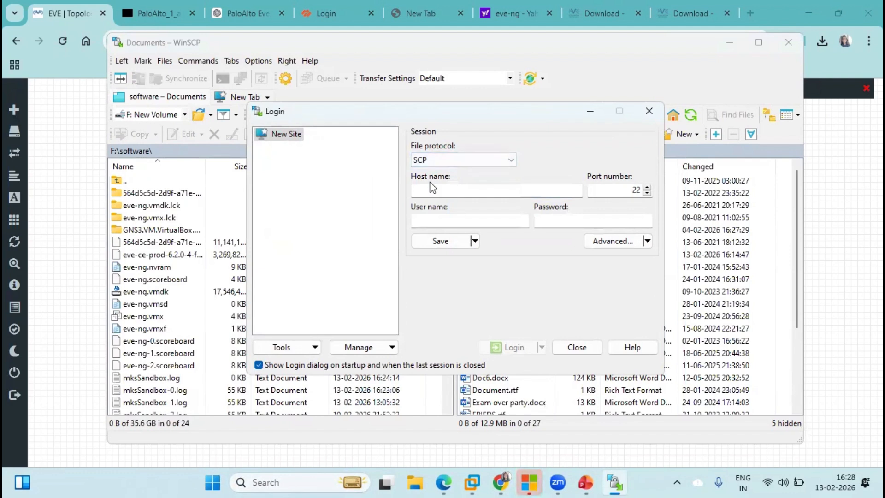
pyautogui.click(449, 188)
pyautogui.write('192.168')
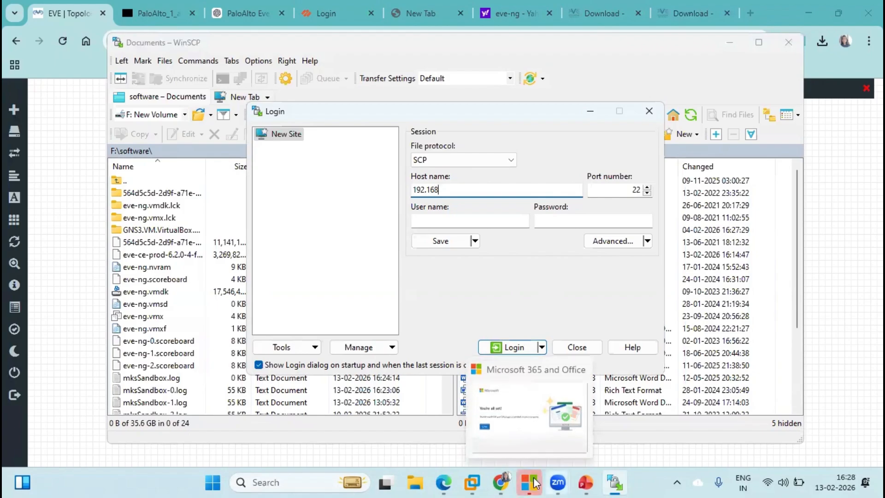
pyautogui.click(475, 482)
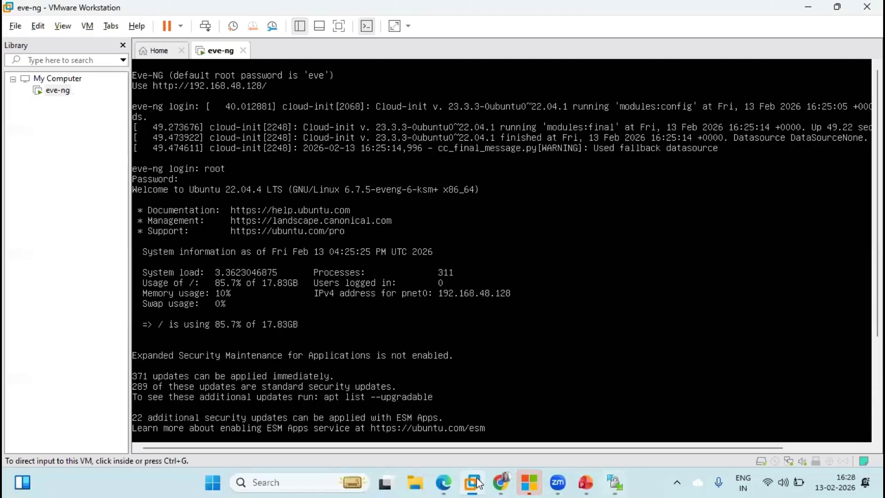
pyautogui.click(475, 483)
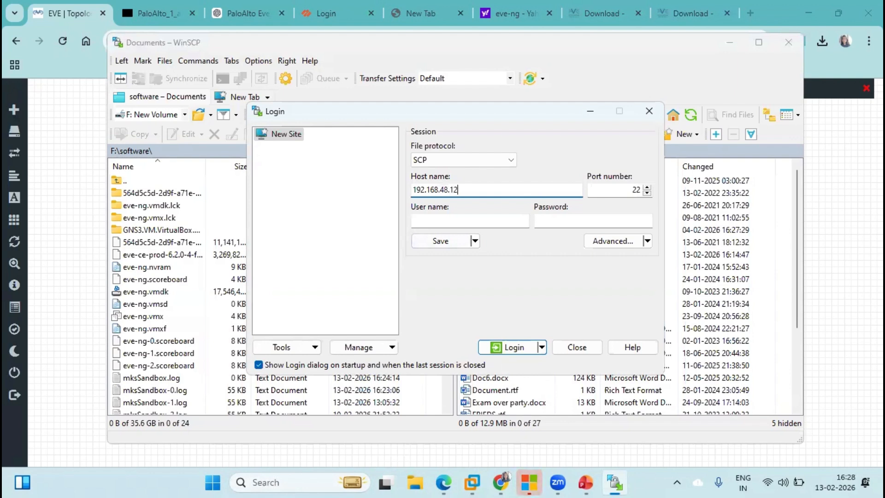
pyautogui.click(468, 222)
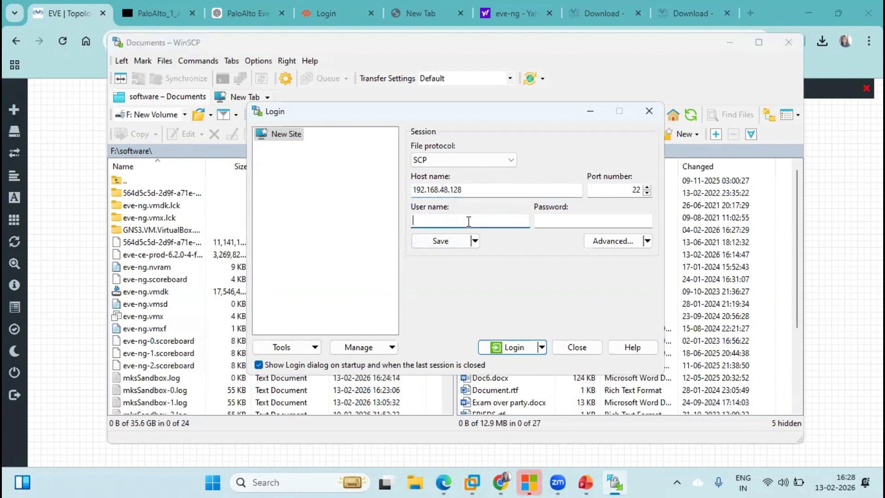
pyautogui.click(620, 222)
# Connect to the server and browse to /opt/unetlab/addons/qemu
pyautogui.press('Return')
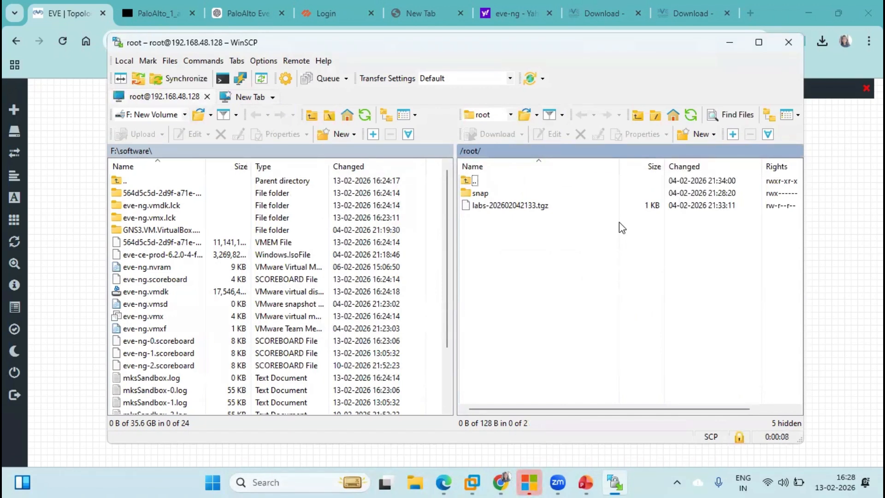
pyautogui.doubleClick(482, 181)
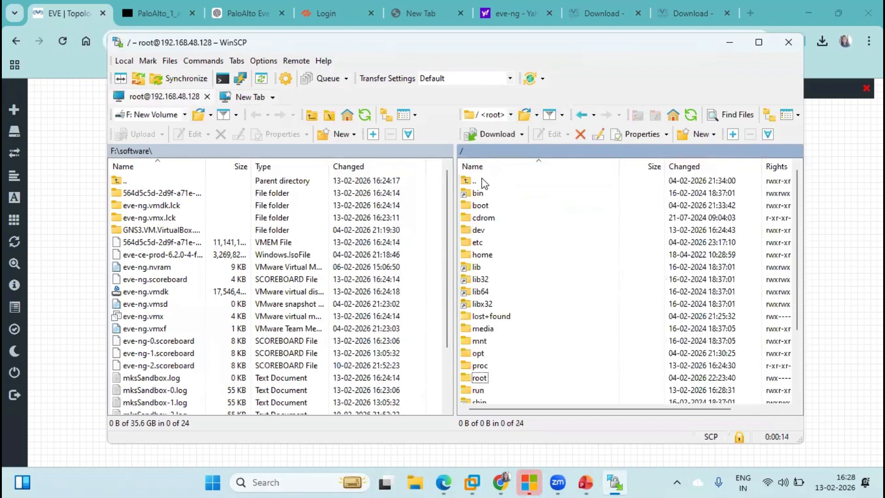
pyautogui.doubleClick(479, 353)
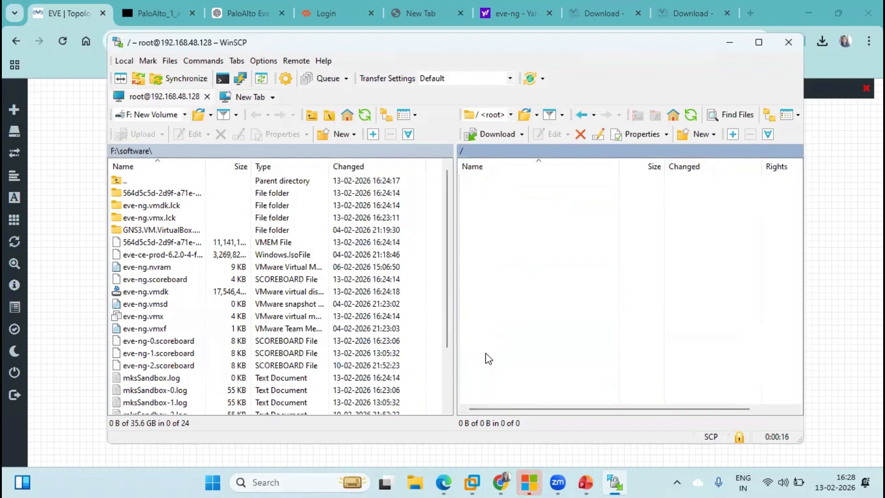
pyautogui.doubleClick(484, 377)
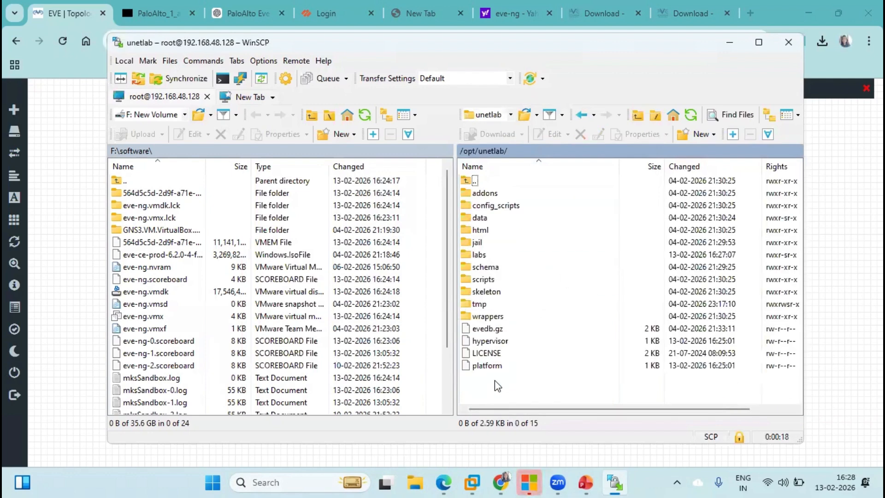
pyautogui.doubleClick(485, 193)
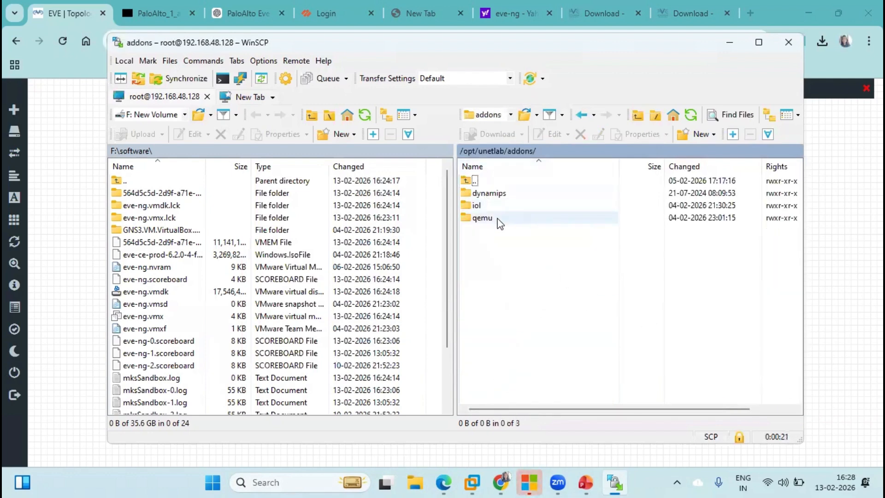
pyautogui.doubleClick(497, 219)
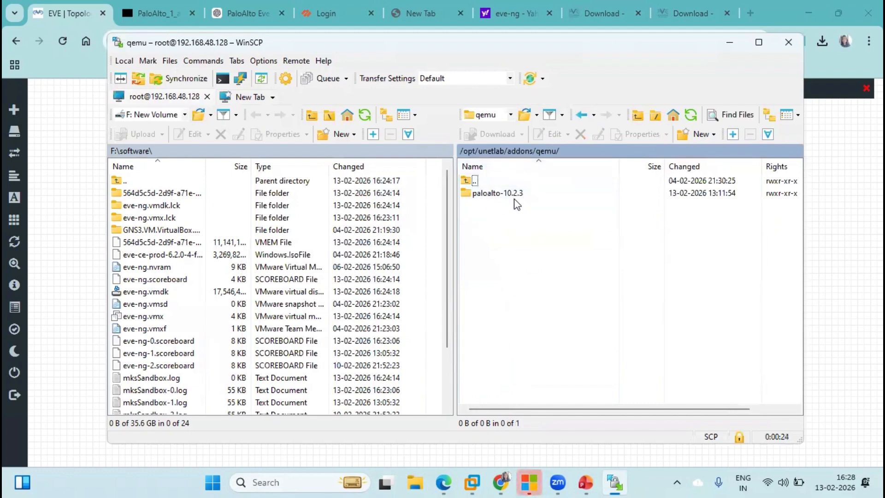
# Open paloalto-10.2.3 to confirm virtioa.qcow2, then end the session and close WinSCP
pyautogui.doubleClick(481, 196)
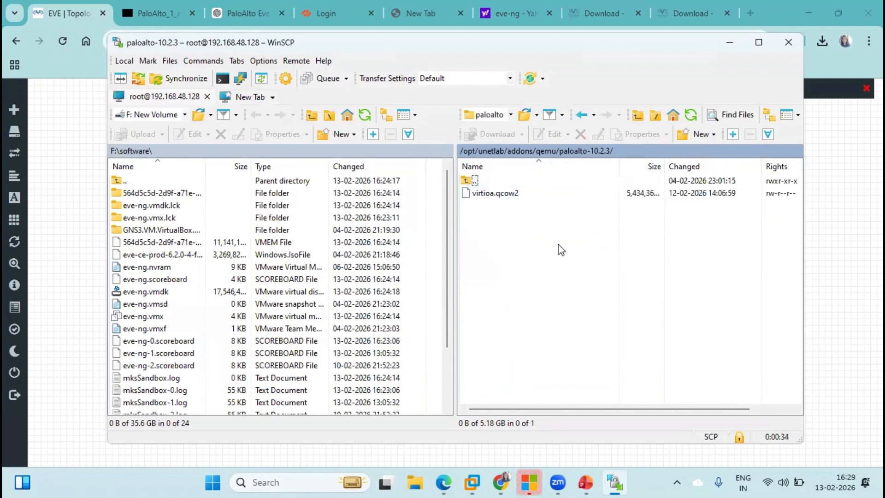
pyautogui.moveTo(445, 250); pyautogui.dragTo(460, 348)
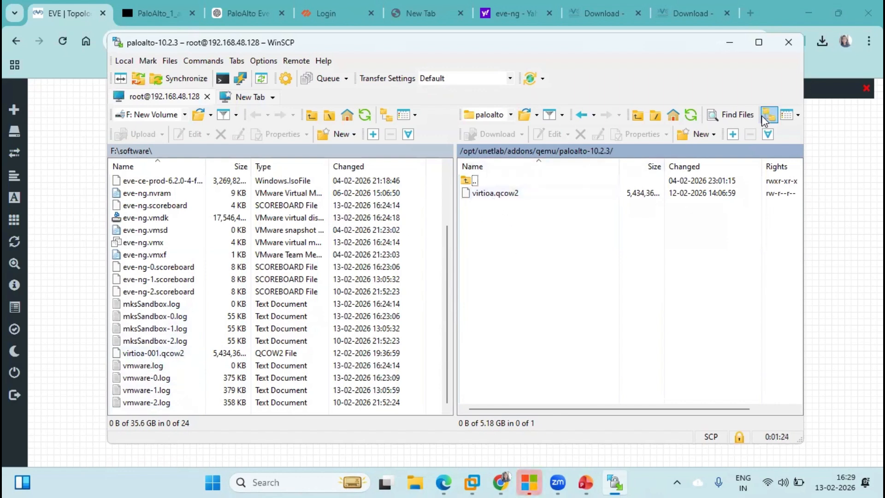
pyautogui.click(788, 42)
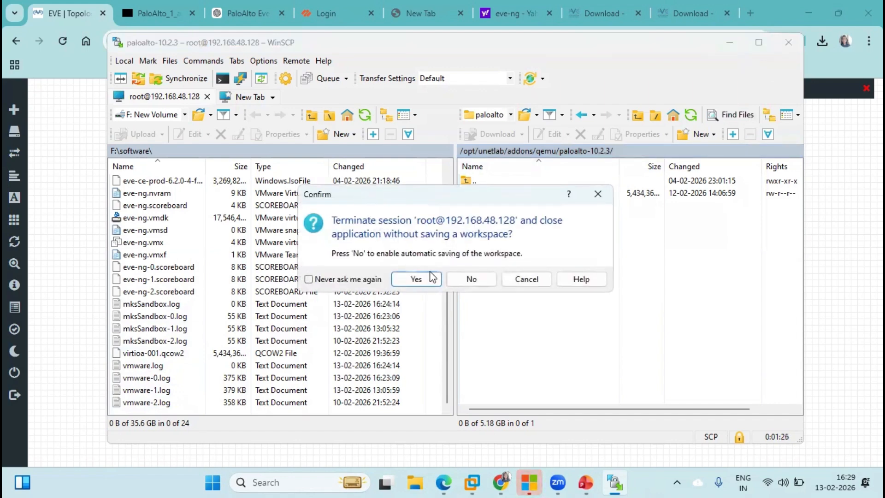
pyautogui.click(417, 279)
# Start adding a node and select the Palo Alto template from the template search
pyautogui.moveTo(20, 139)
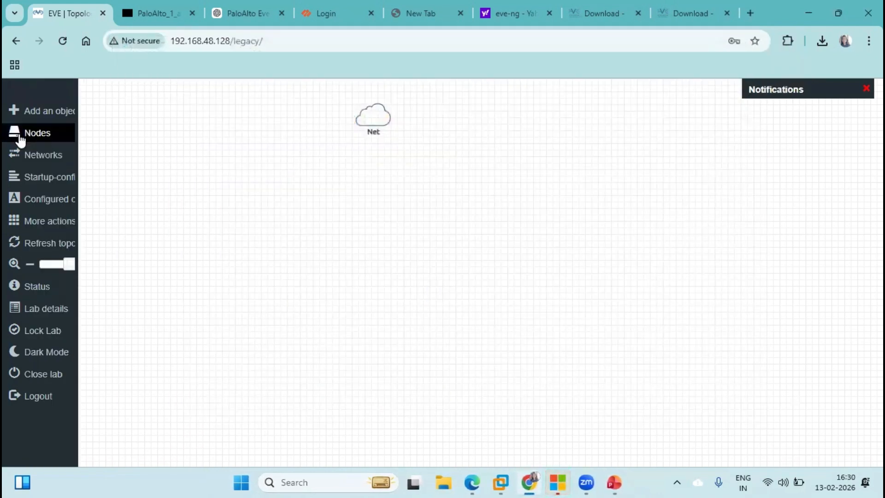
pyautogui.click(42, 116)
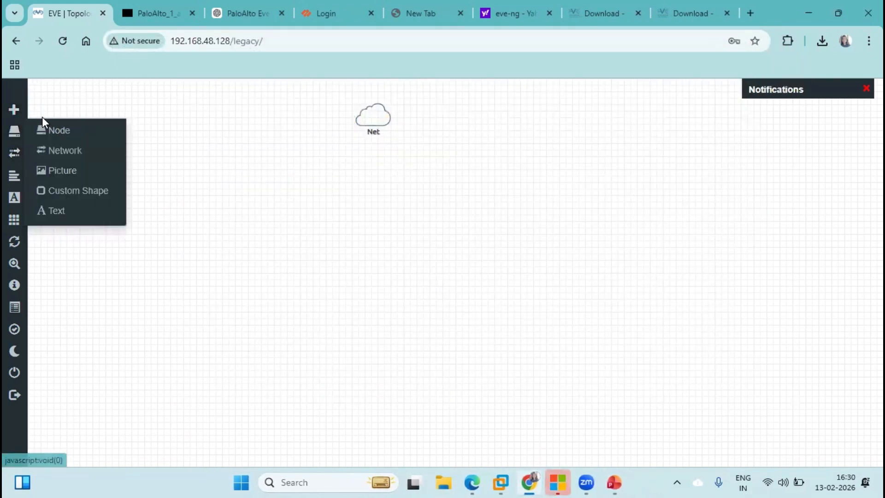
pyautogui.click(73, 131)
pyautogui.write('pal')
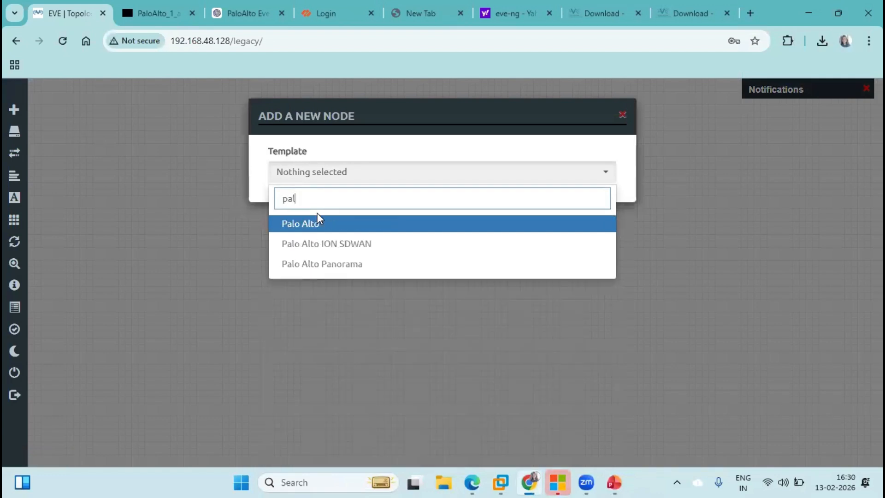
pyautogui.press('BackSpace')
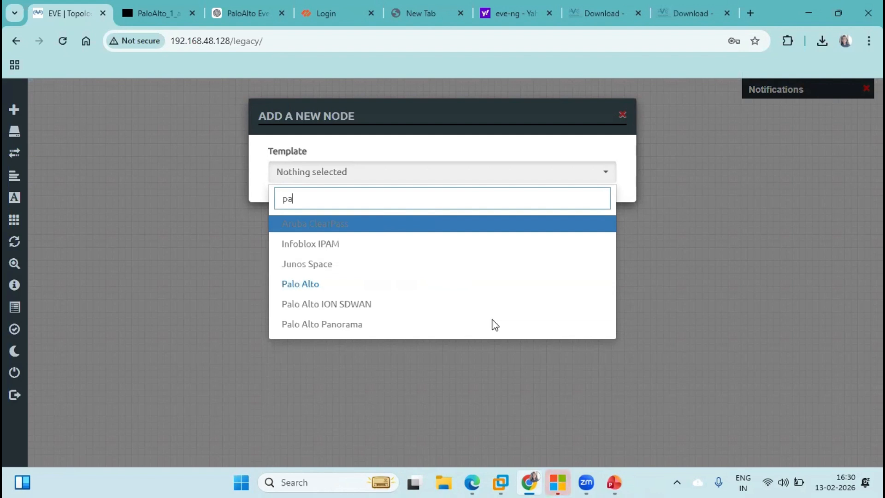
pyautogui.click(314, 286)
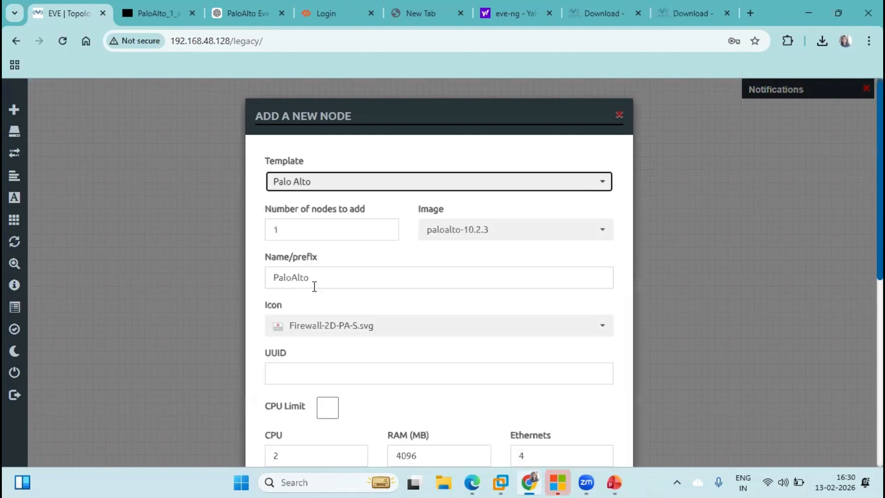
pyautogui.click(862, 223)
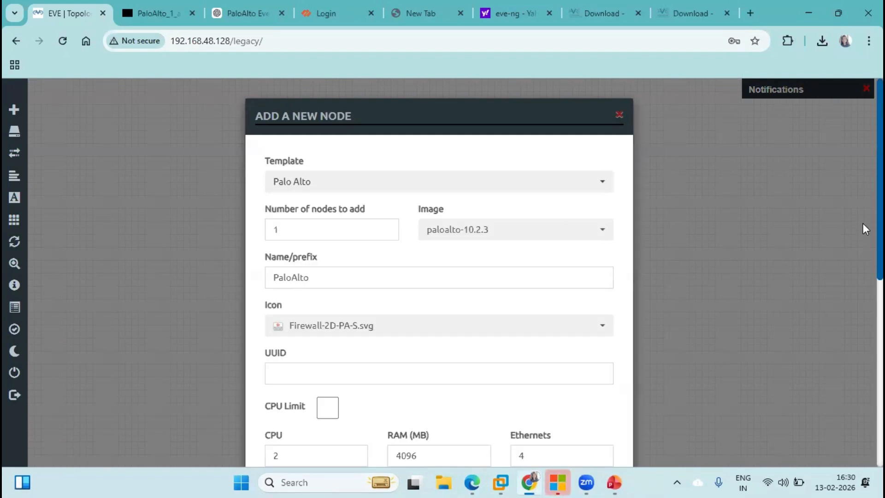
pyautogui.scroll(-2, 863, 225)
pyautogui.scroll(-2, 863, 277)
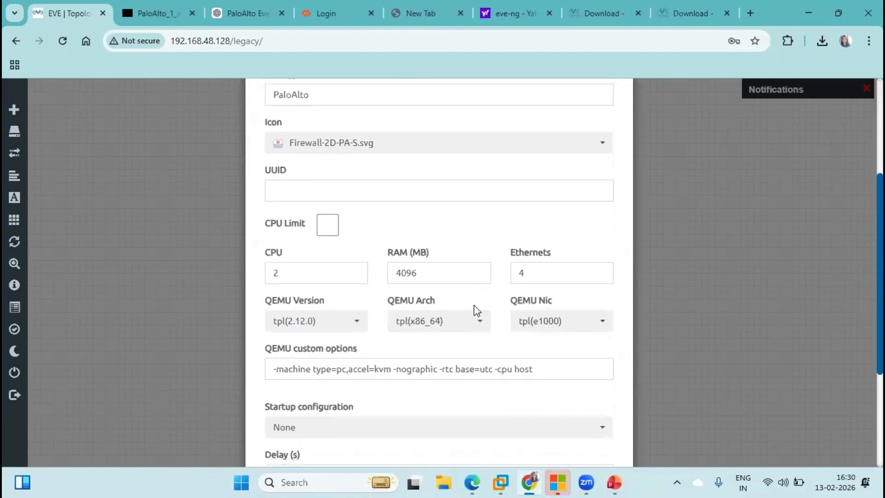
# Set RAM to 9000 MB, keep the vnc console, and save the PaloAlto node
pyautogui.click(295, 277)
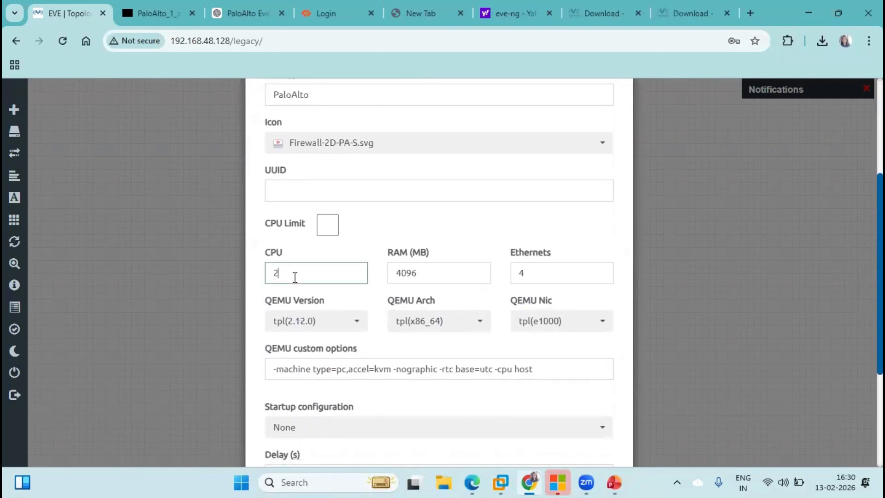
pyautogui.press('BackSpace')
pyautogui.press('BackSpace')
pyautogui.press('BackSpace')
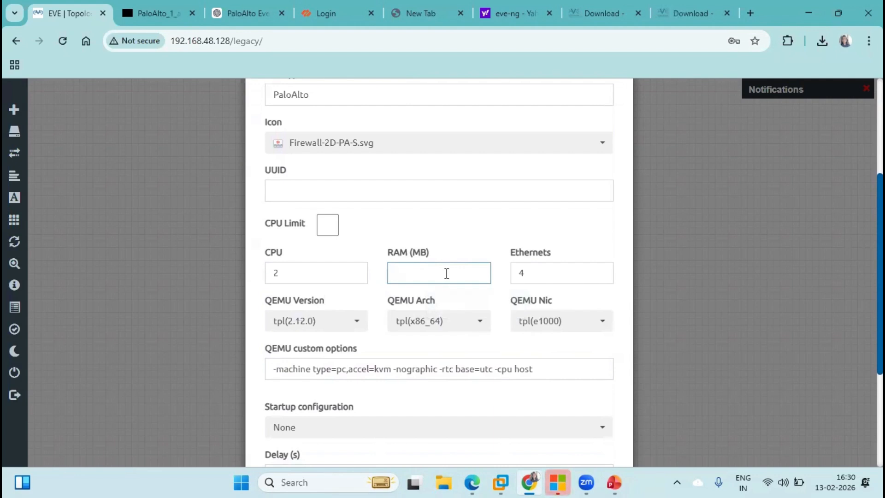
pyautogui.write('9000')
pyautogui.click(303, 276)
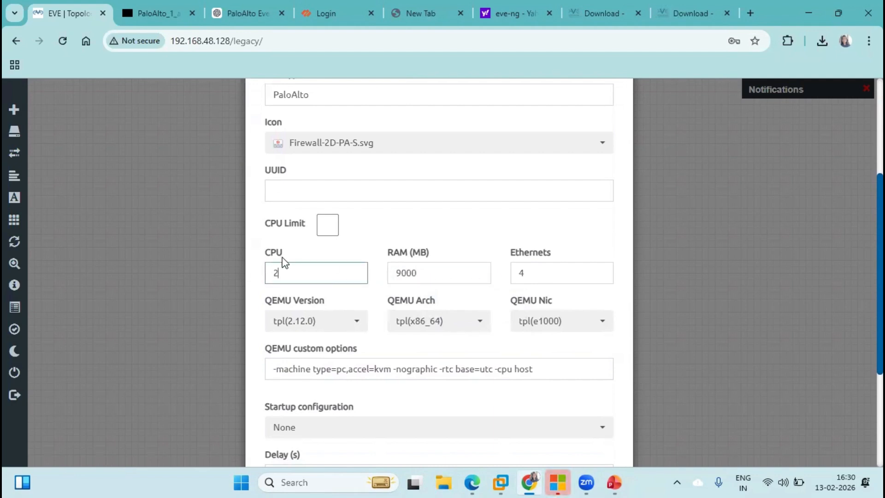
pyautogui.click(863, 269)
pyautogui.scroll(-4, 863, 268)
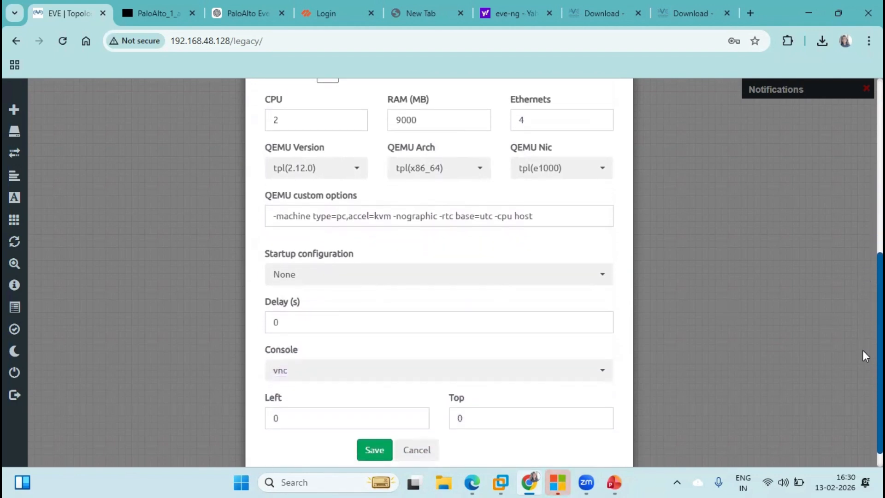
pyautogui.click(369, 354)
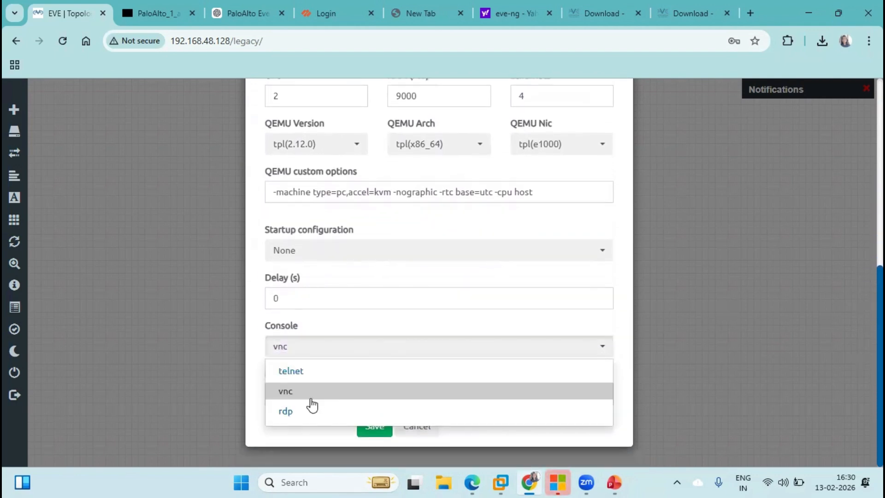
pyautogui.click(288, 392)
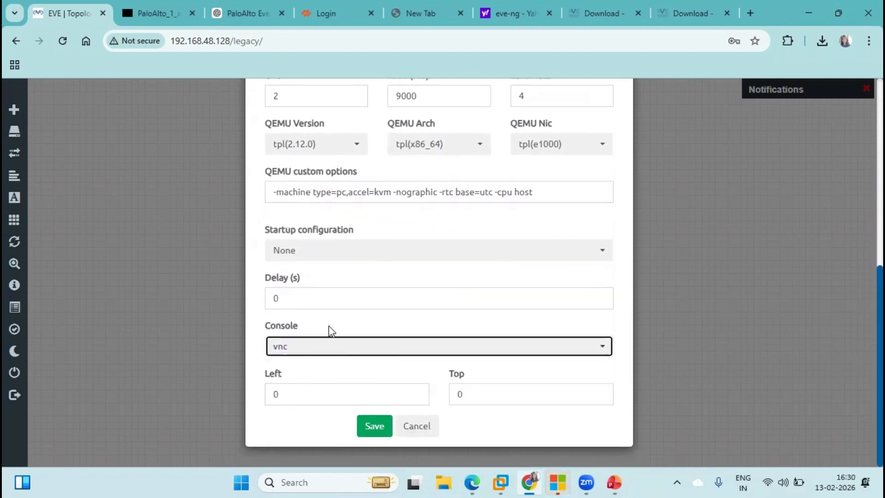
pyautogui.click(375, 425)
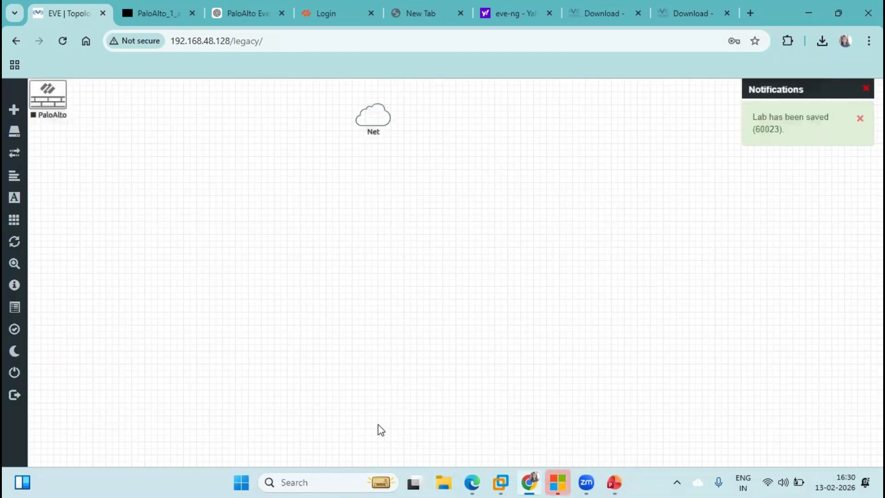
# Place PaloAlto below Net and add two Virtual PC (VPCS) nodes, VPC2 and VPC3, stacked left
pyautogui.moveTo(58, 105); pyautogui.dragTo(387, 236)
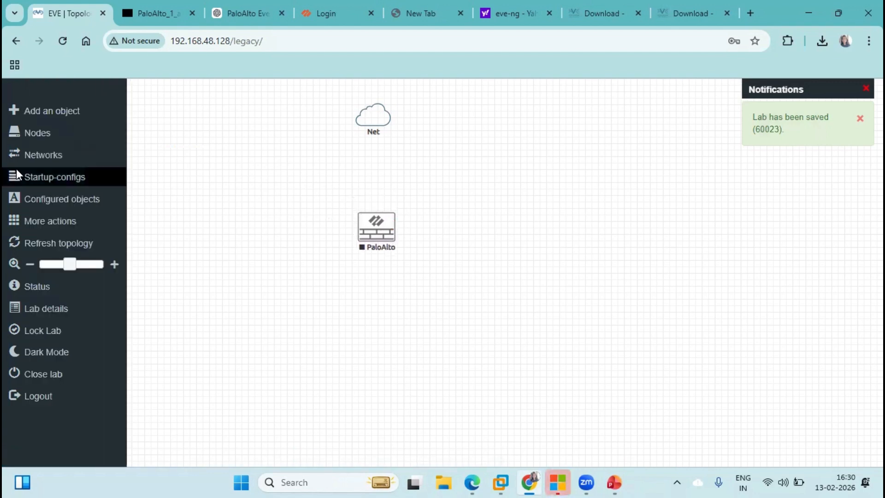
pyautogui.rightClick(212, 170)
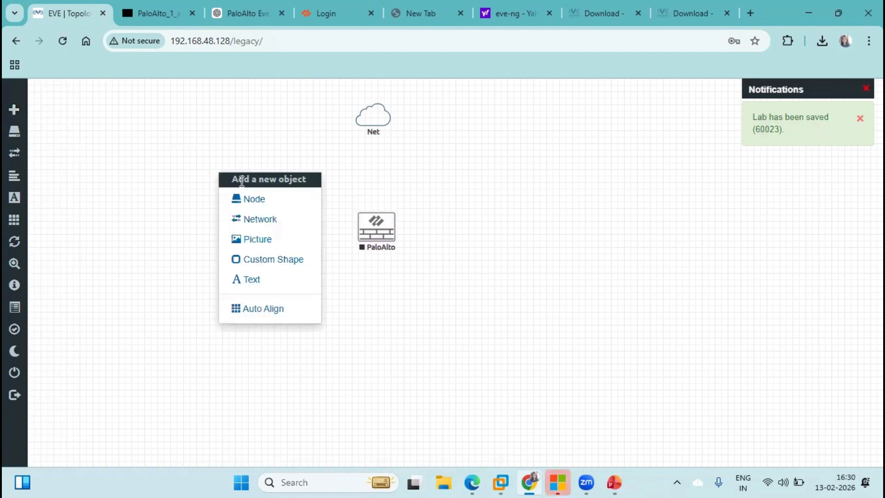
pyautogui.click(262, 199)
pyautogui.write('vpc')
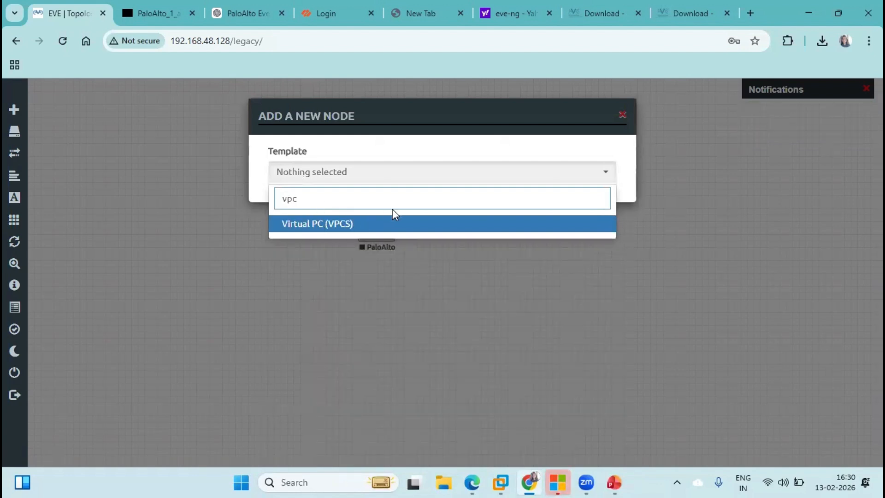
pyautogui.press('BackSpace')
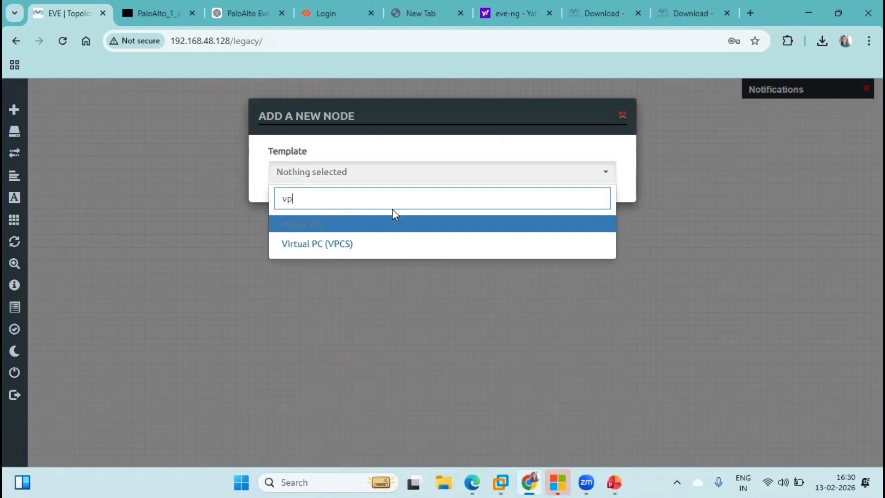
pyautogui.click(335, 245)
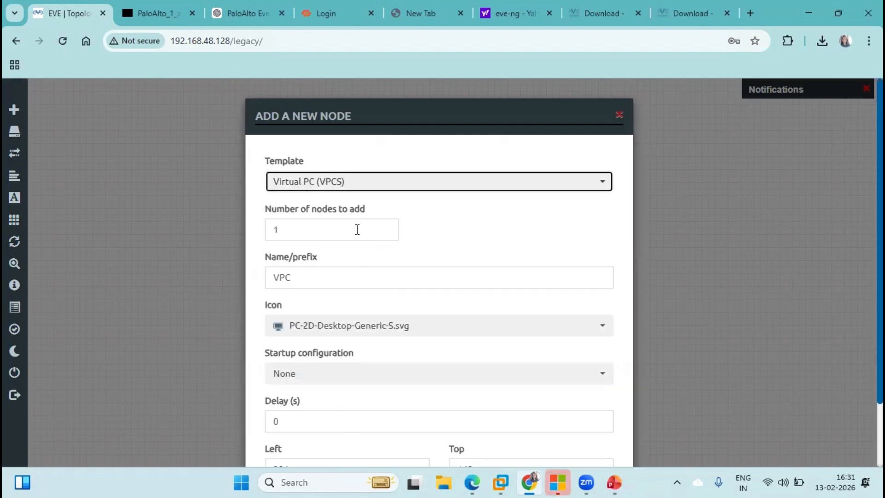
pyautogui.scroll(-2, 862, 303)
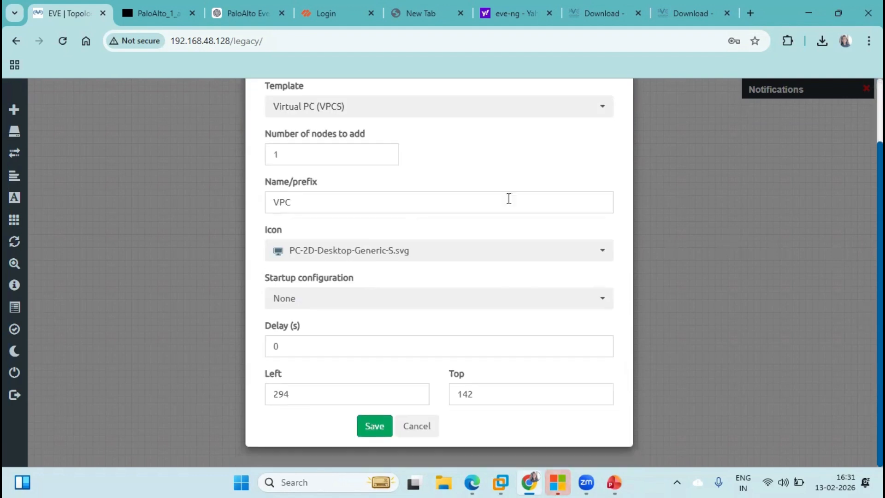
pyautogui.click(350, 157)
pyautogui.press('BackSpace')
pyautogui.write('2')
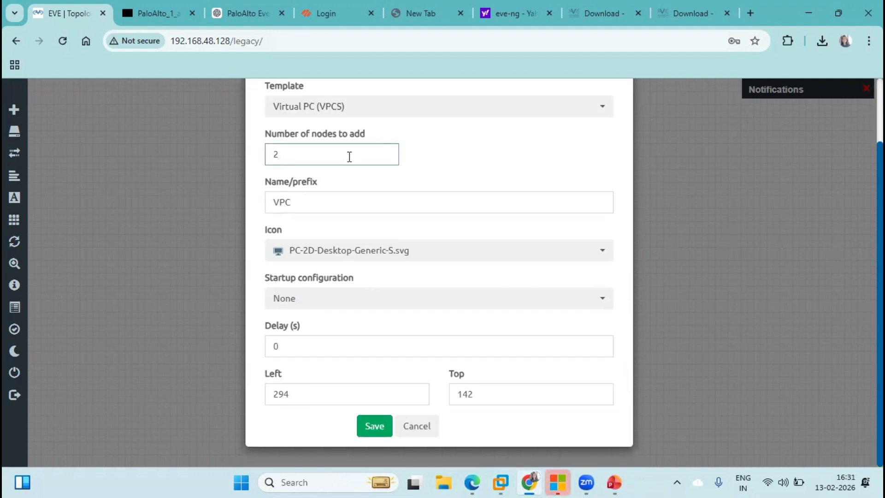
pyautogui.click(374, 426)
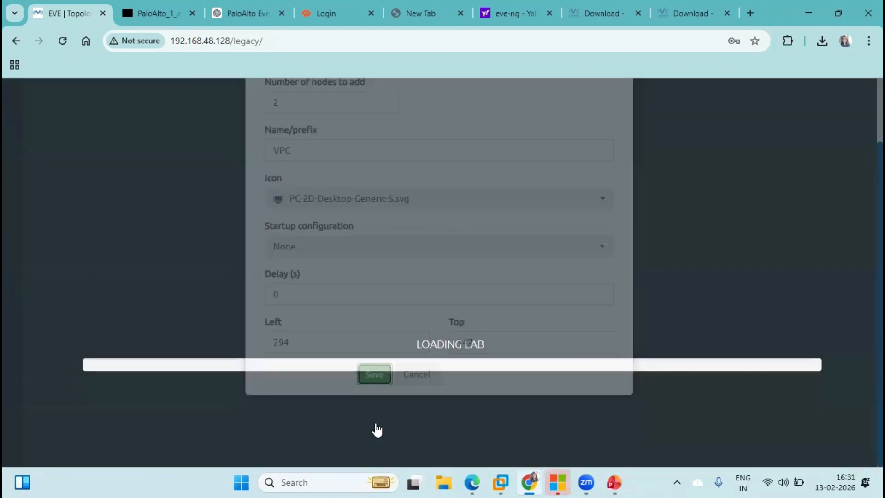
pyautogui.moveTo(287, 184); pyautogui.dragTo(241, 249)
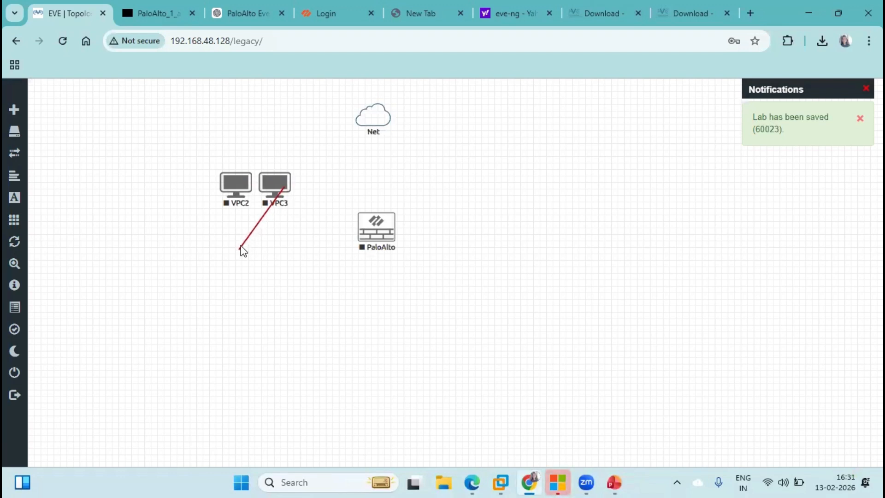
pyautogui.moveTo(271, 186); pyautogui.dragTo(231, 234)
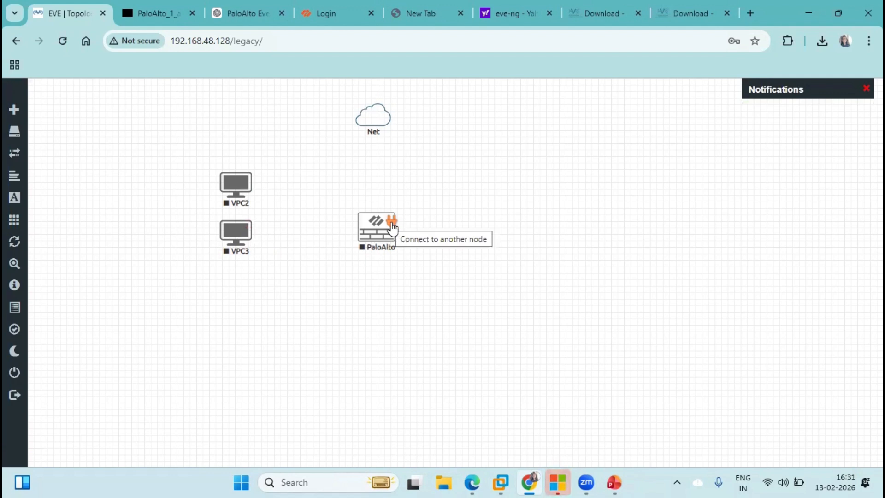
# Link PaloAlto's mgmt interface to the Net cloud
pyautogui.moveTo(392, 226); pyautogui.dragTo(389, 119)
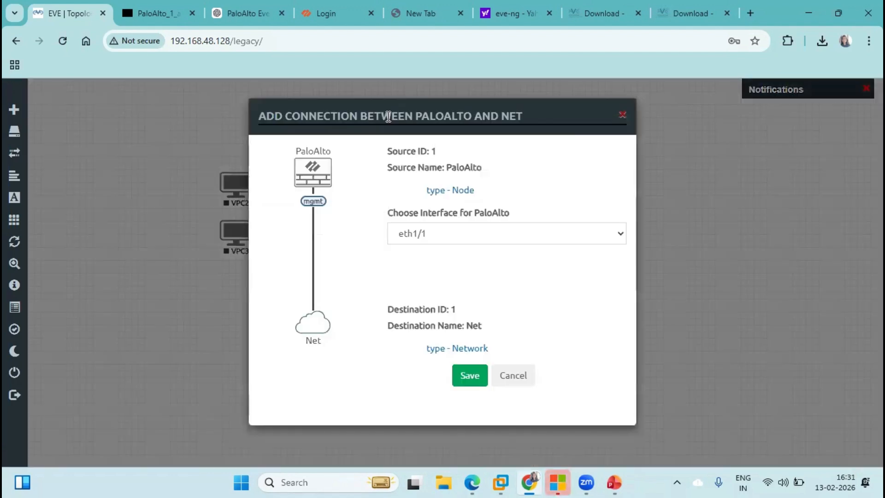
pyautogui.click(433, 233)
pyautogui.click(402, 300)
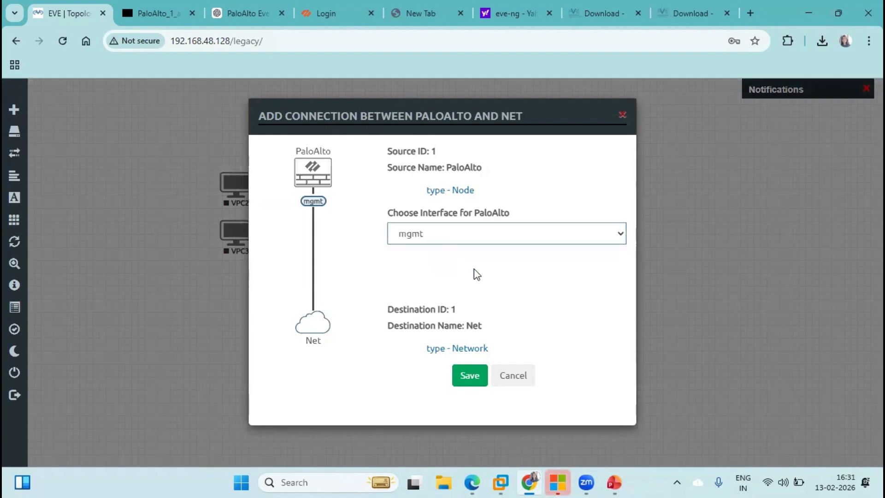
pyautogui.click(509, 234)
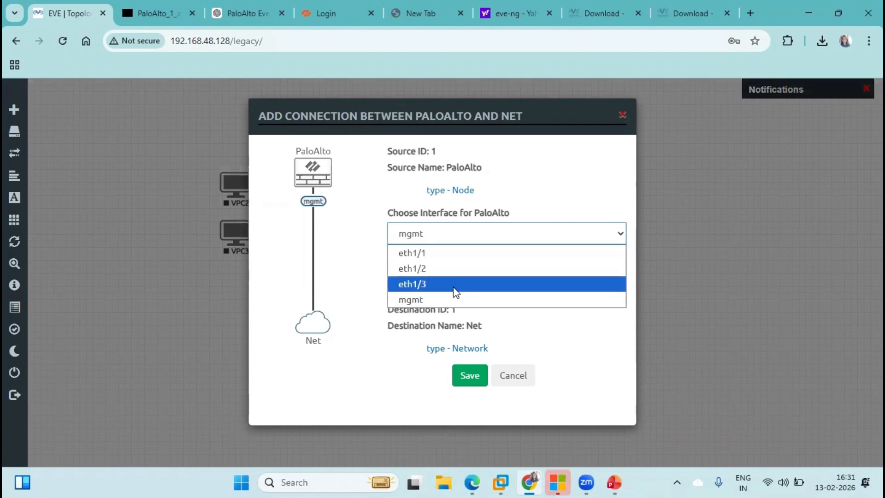
pyautogui.click(456, 371)
pyautogui.click(456, 371)
pyautogui.moveTo(387, 223); pyautogui.dragTo(383, 229)
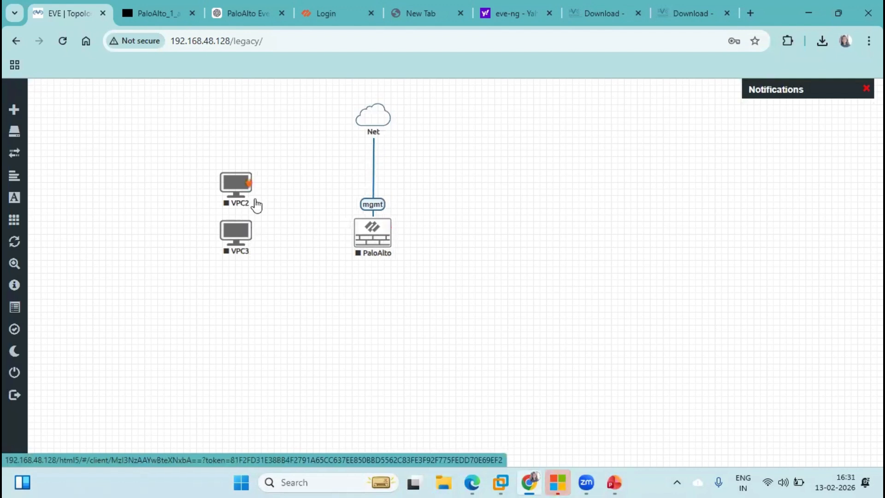
# Link PaloAlto eth1/1 to VPC2 eth0 and fine-tune the PaloAlto node's position
pyautogui.moveTo(387, 230)
pyautogui.moveTo(387, 230); pyautogui.dragTo(247, 182)
pyautogui.click(450, 234)
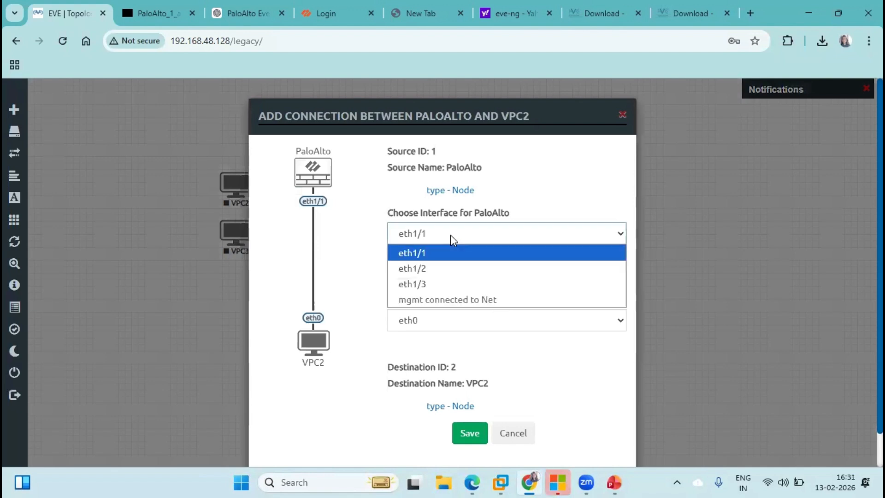
pyautogui.click(349, 270)
pyautogui.click(474, 323)
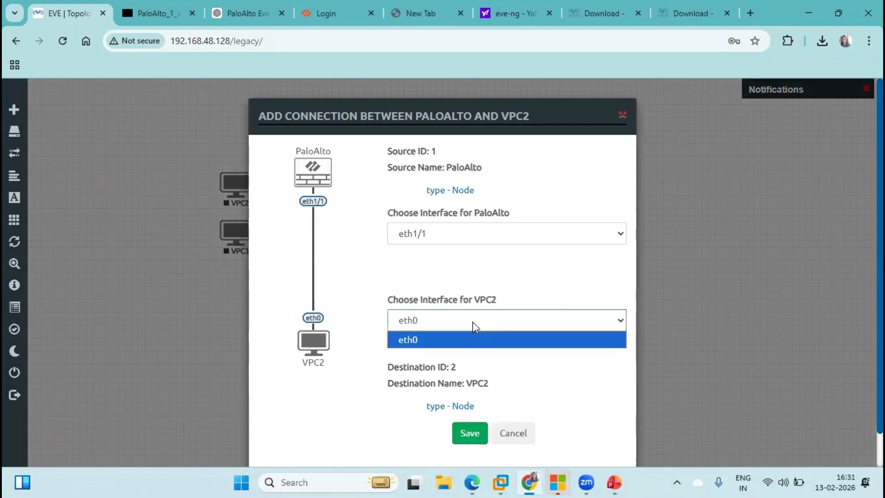
pyautogui.click(449, 341)
pyautogui.click(469, 438)
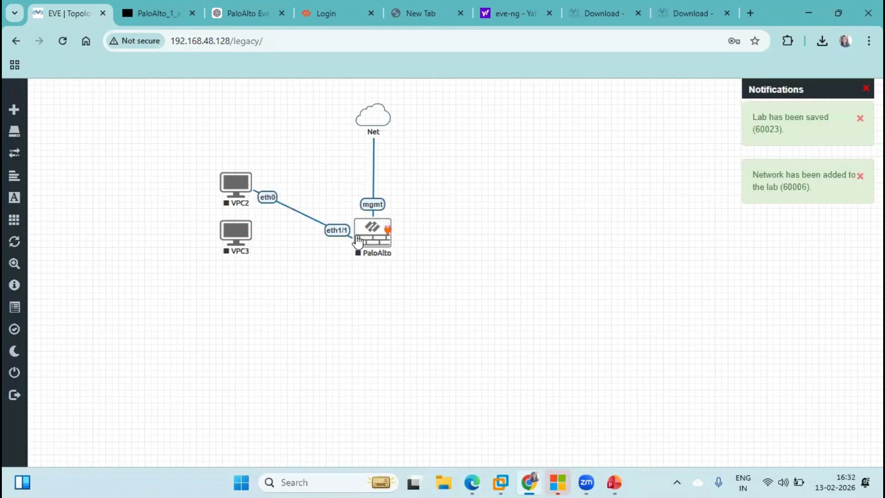
pyautogui.moveTo(366, 241)
pyautogui.mouseDown()
pyautogui.moveTo(357, 240)
pyautogui.moveTo(368, 243)
pyautogui.mouseUp()
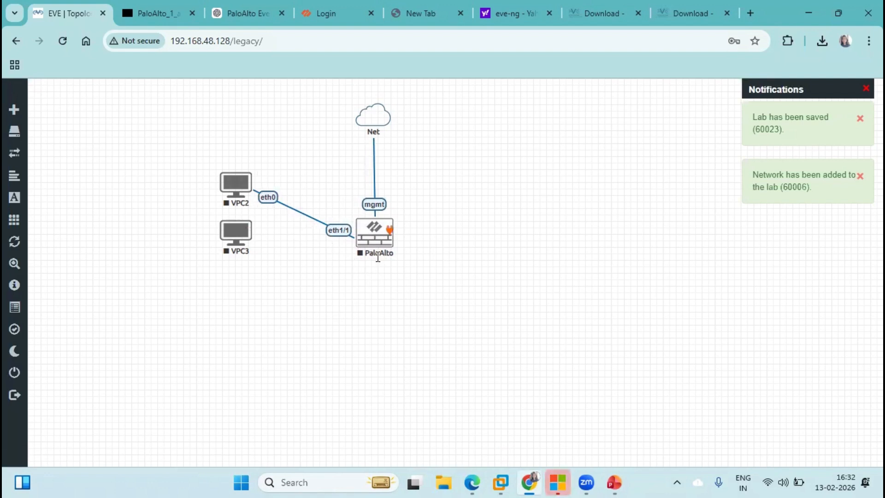
pyautogui.moveTo(235, 234)
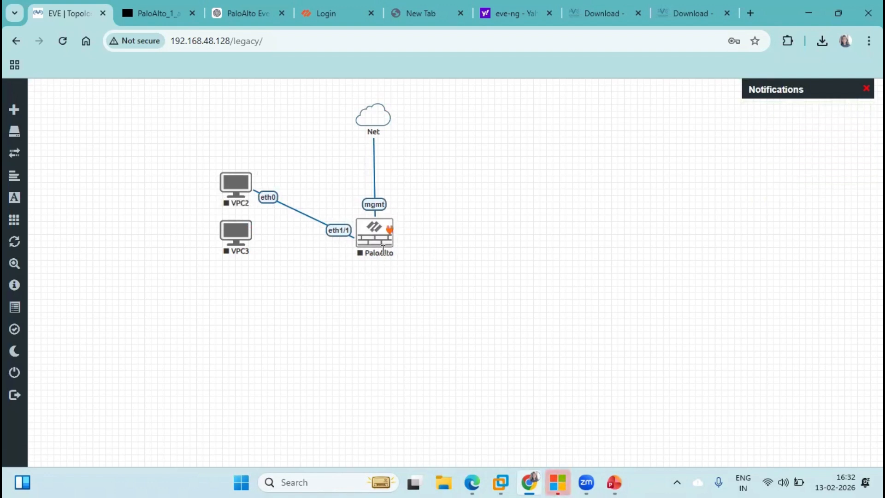
pyautogui.rightClick(394, 237)
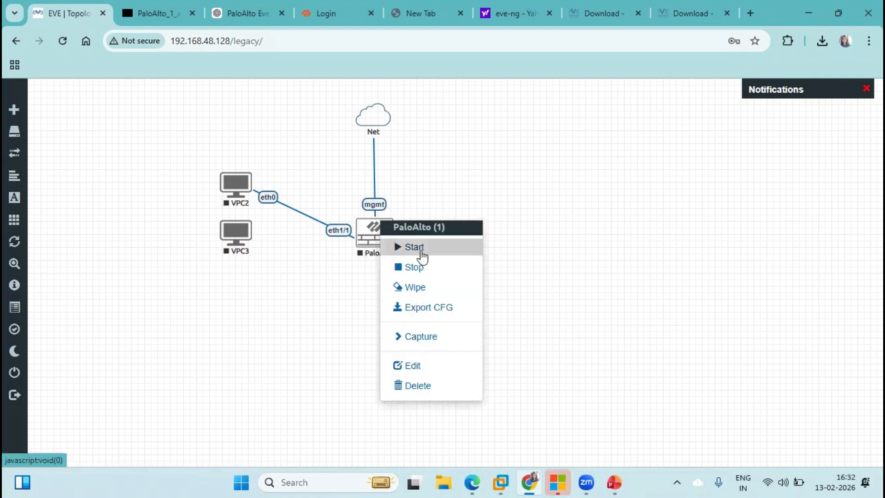
# Start the PaloAlto node and open its HTML5 console in a new tab
pyautogui.click(414, 248)
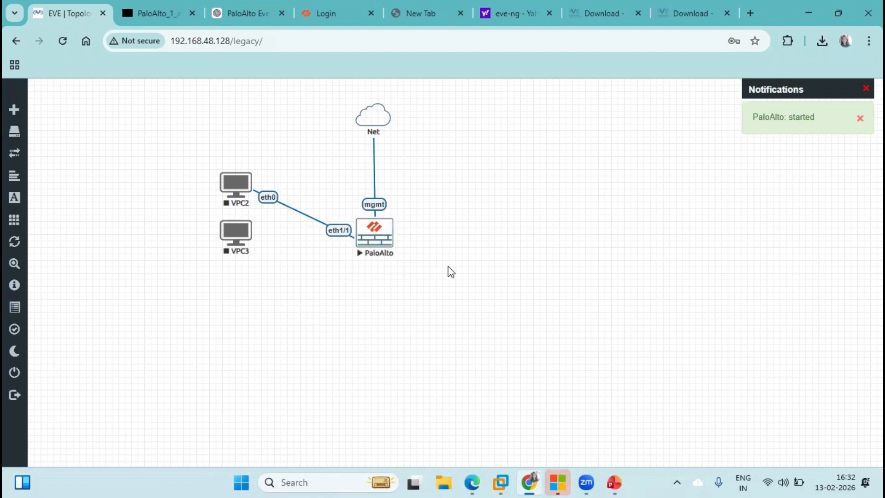
pyautogui.rightClick(378, 233)
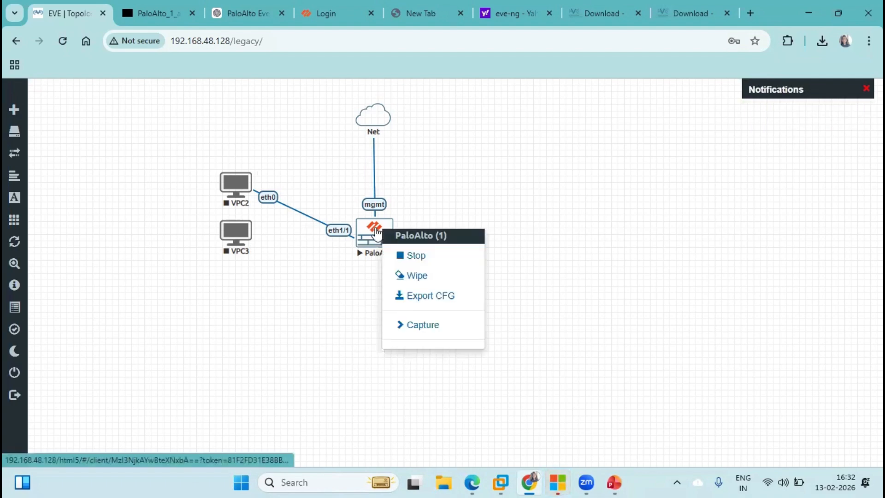
pyautogui.click(366, 249)
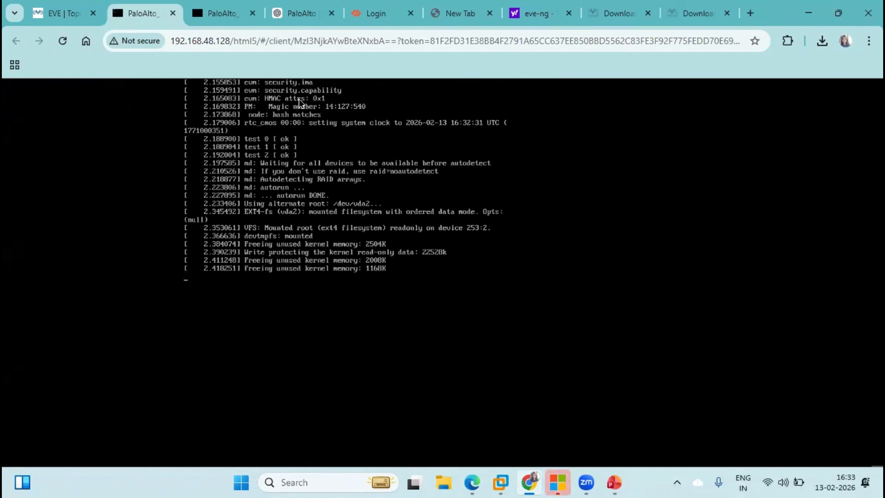
# Close the two duplicate PaloAlto tabs while the console boots to 'vm login:'
pyautogui.click(252, 13)
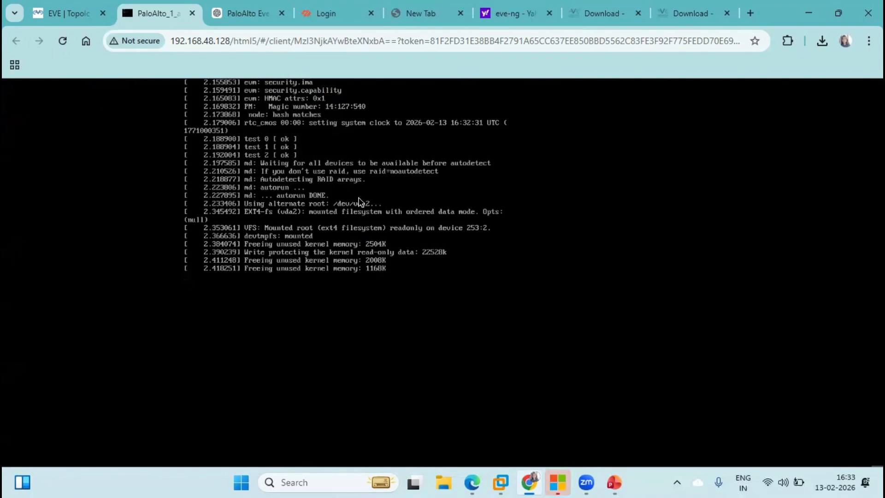
pyautogui.click(281, 13)
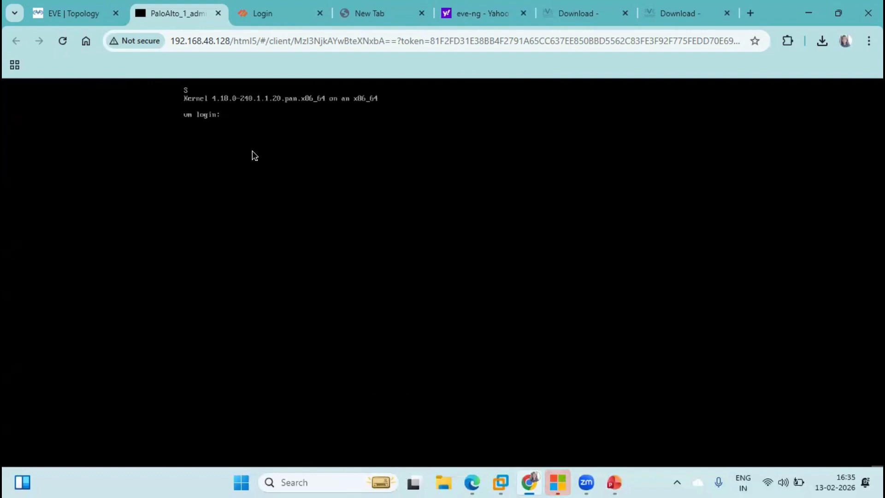
# Retry logging in as admin after 'Login incorrect' until a fresh password prompt appears
pyautogui.write('admin')
pyautogui.press('Return')
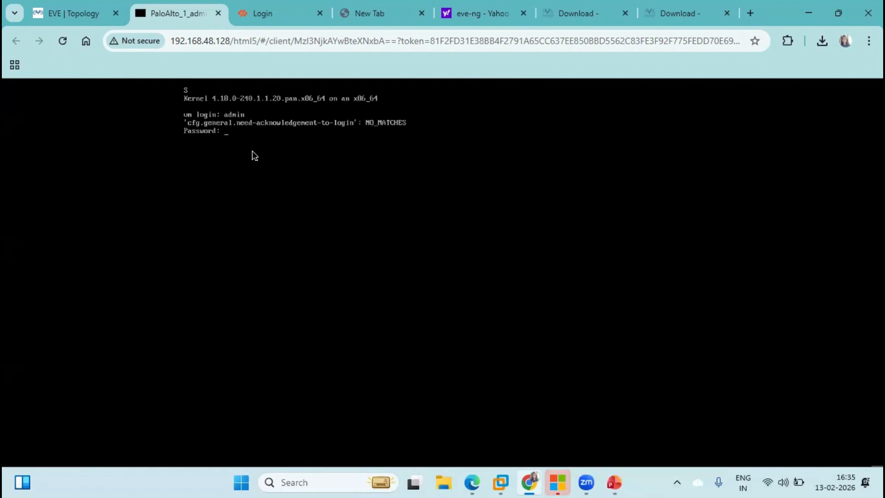
pyautogui.press('Return')
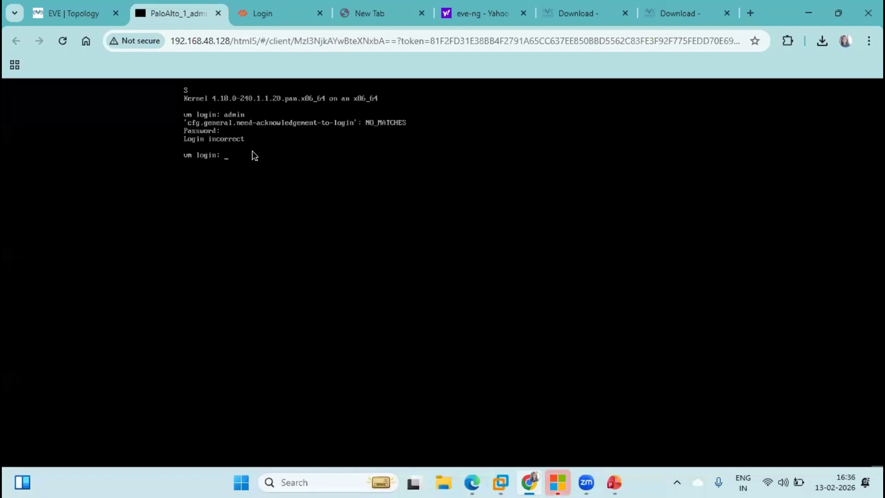
pyautogui.write('admin')
pyautogui.press('Return')
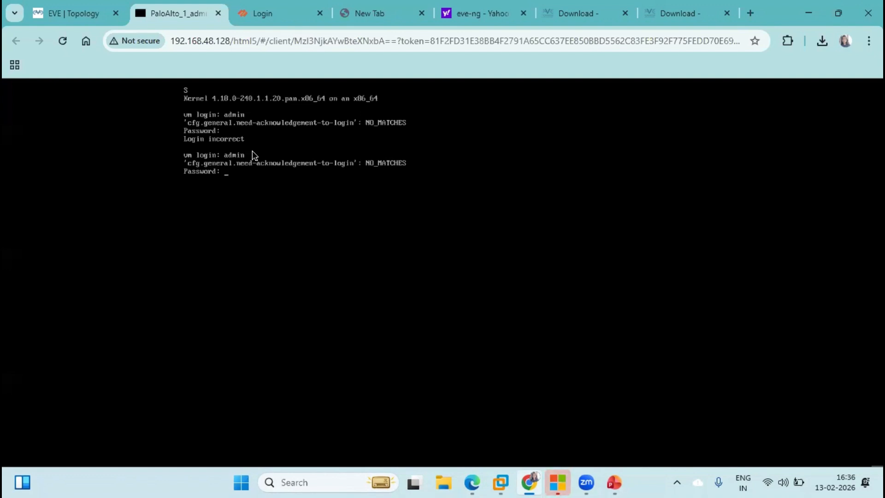
pyautogui.press('Return')
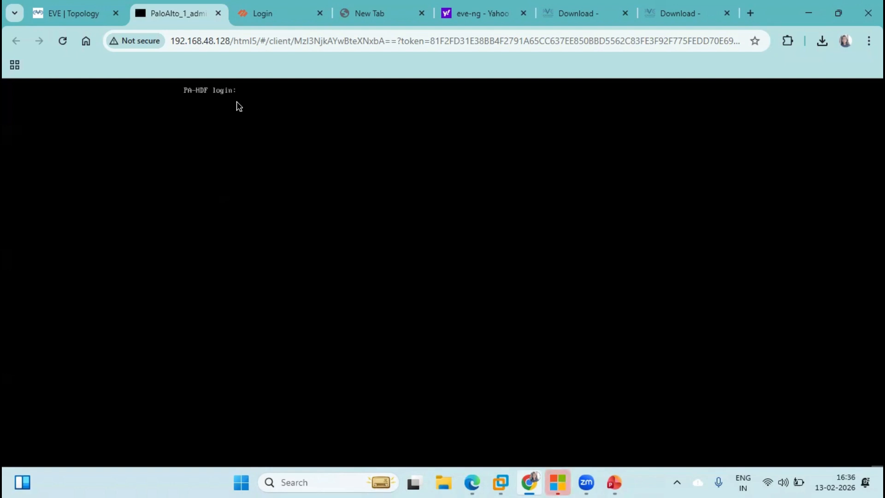
pyautogui.write('admin')
pyautogui.press('Return')
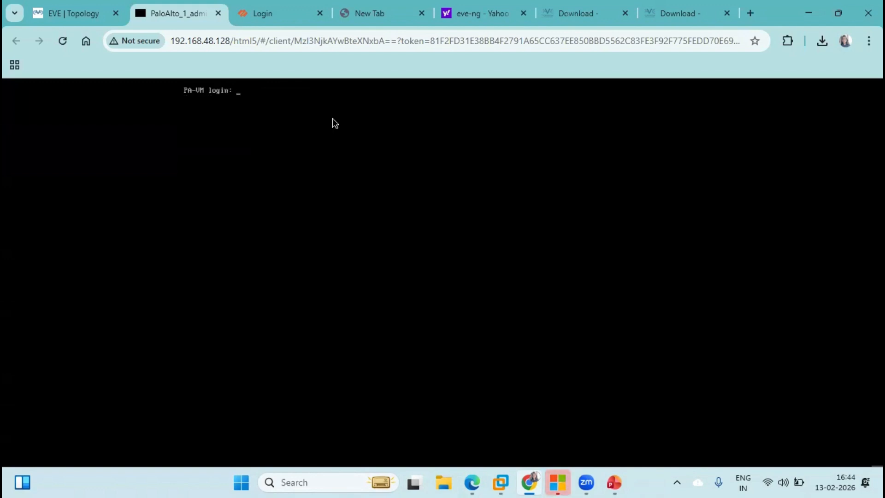
# Log in as admin and replace the default password through the old/new/confirm prompts
pyautogui.write('admin')
pyautogui.press('Return')
pyautogui.press('Return')
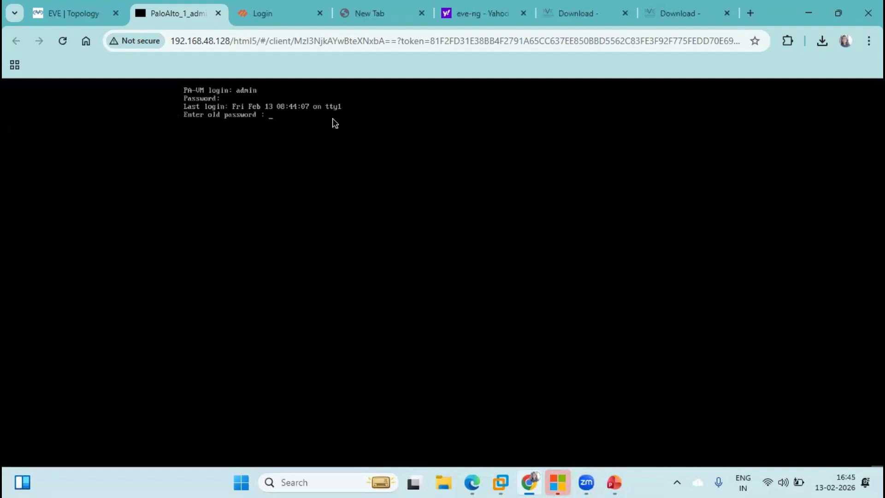
pyautogui.press('Return')
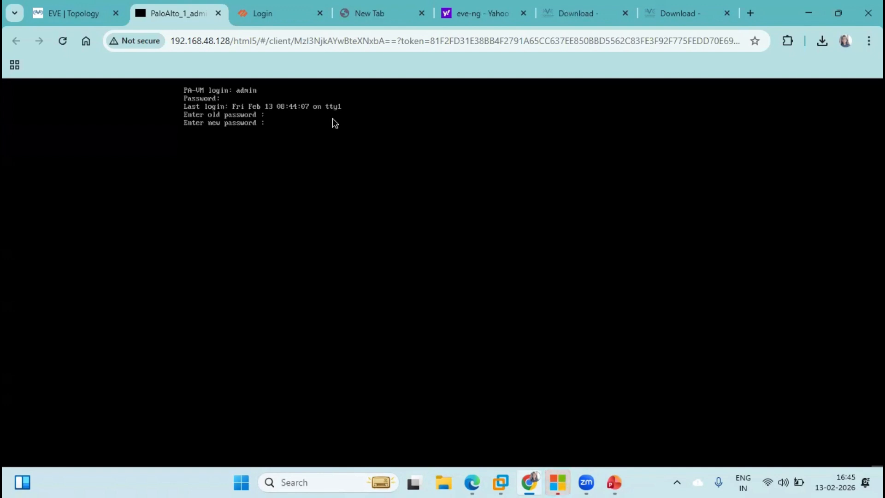
pyautogui.press('Return')
pyautogui.press('Return')
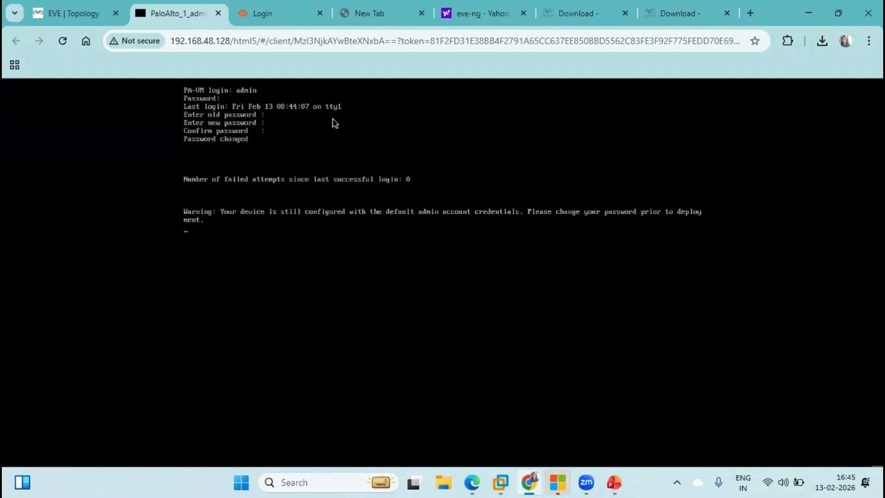
pyautogui.press('Return')
# Run 'show system info' to see IP address 192.168.48.129, then open a blank browser tab
pyautogui.write('show sys')
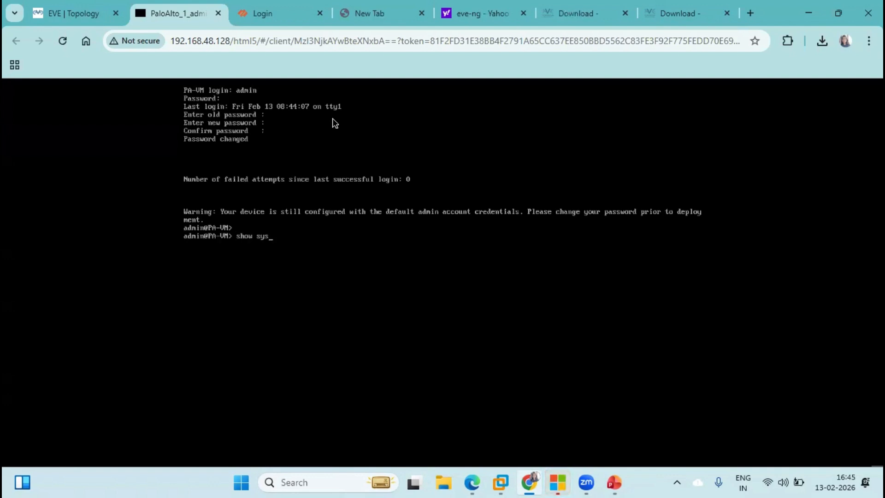
pyautogui.press('Tab')
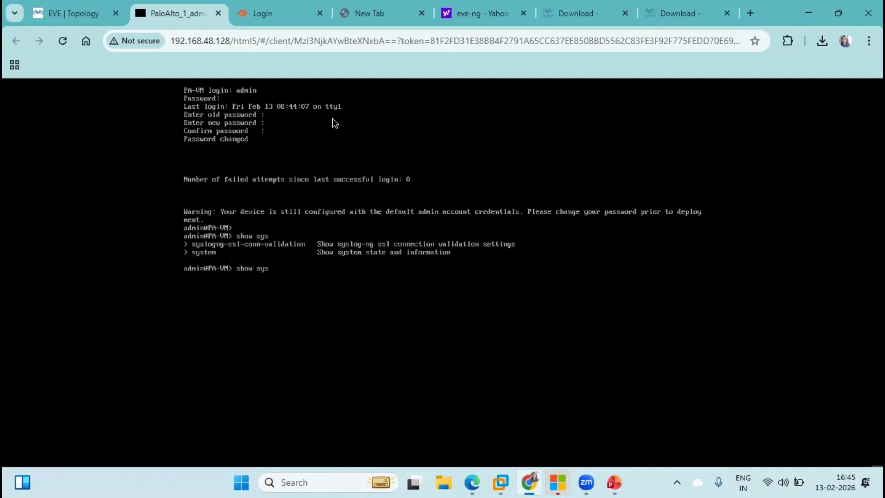
pyautogui.write('tem info')
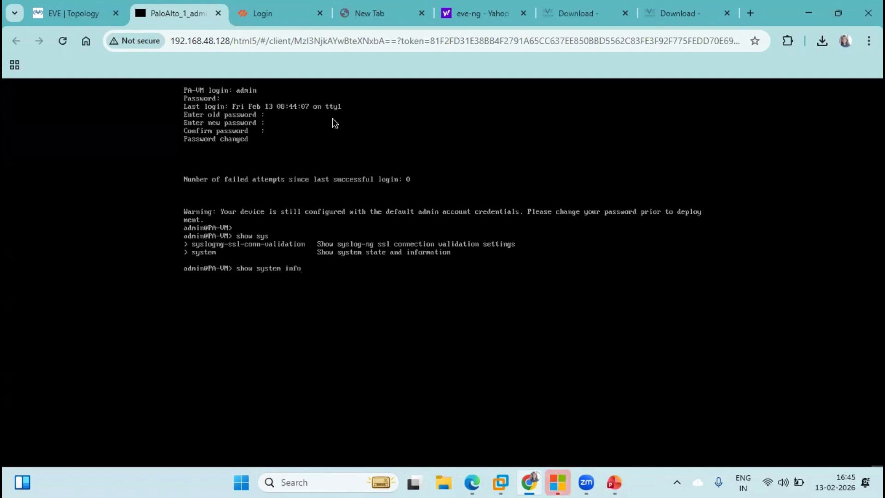
pyautogui.press('Return')
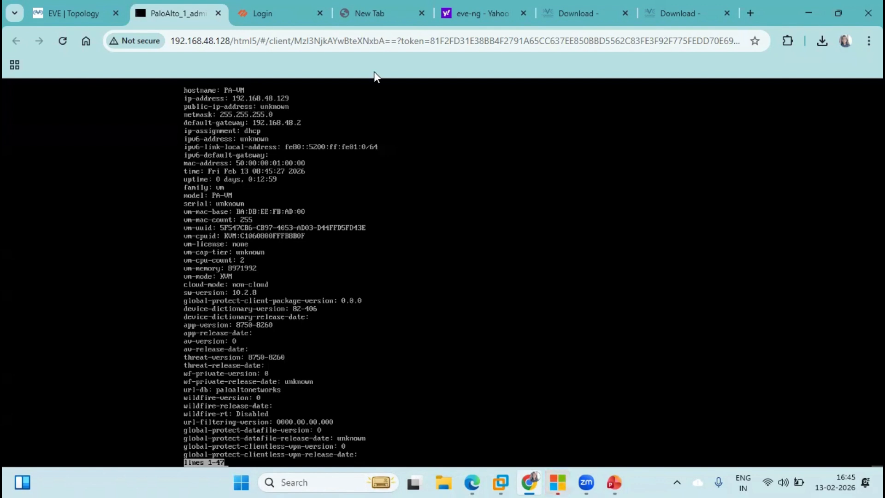
pyautogui.click(751, 15)
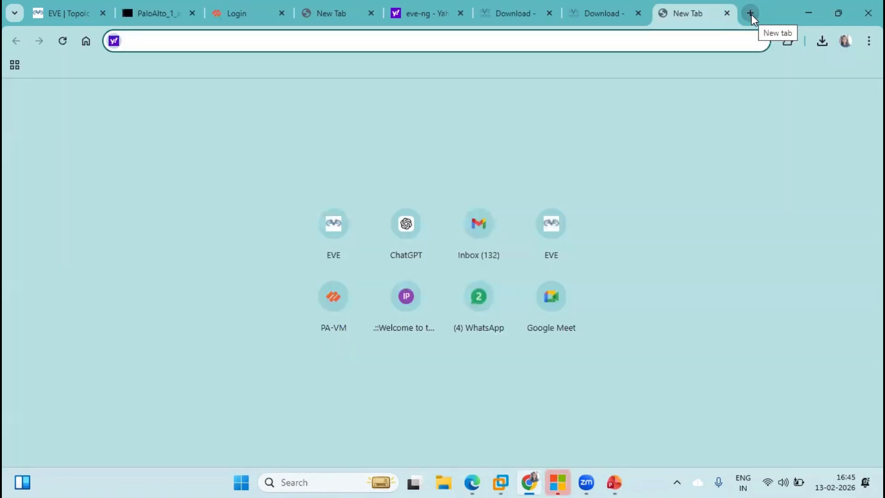
pyautogui.write('https:')
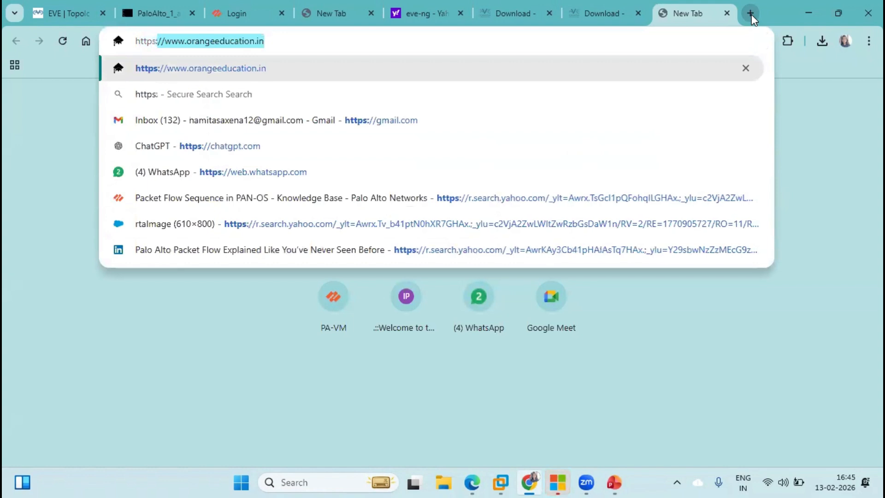
pyautogui.write('//192.')
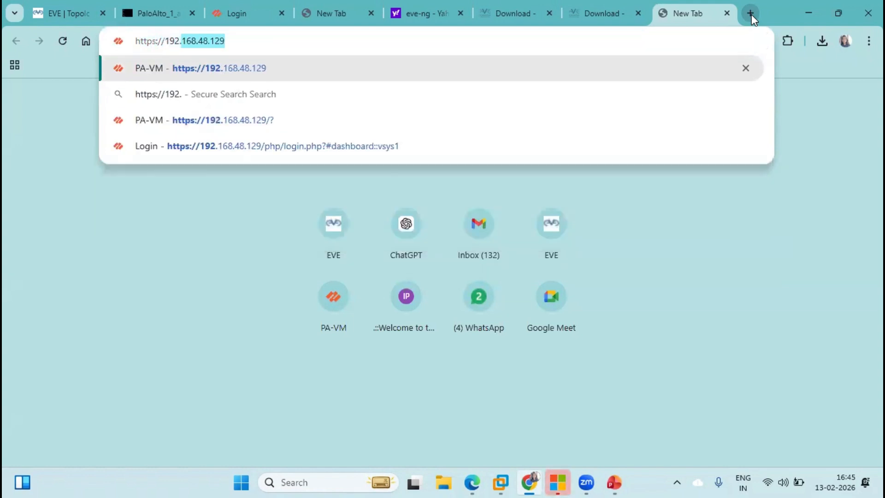
pyautogui.write('168.48.')
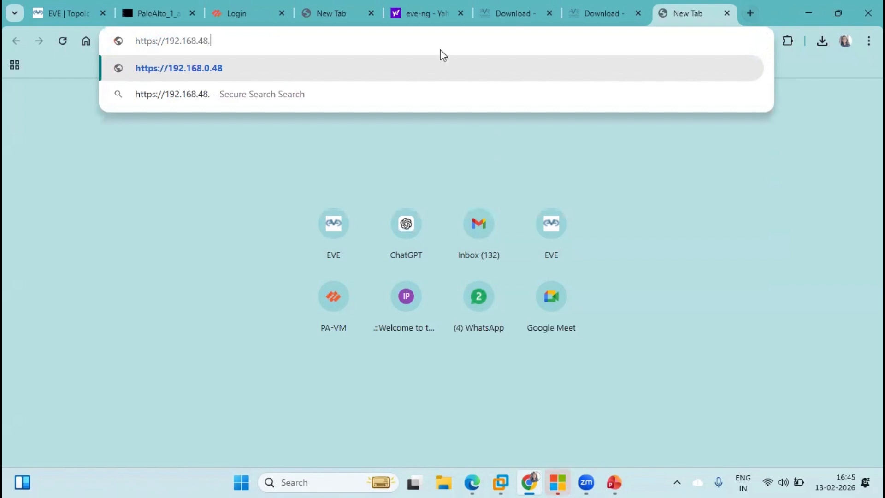
pyautogui.click(146, 14)
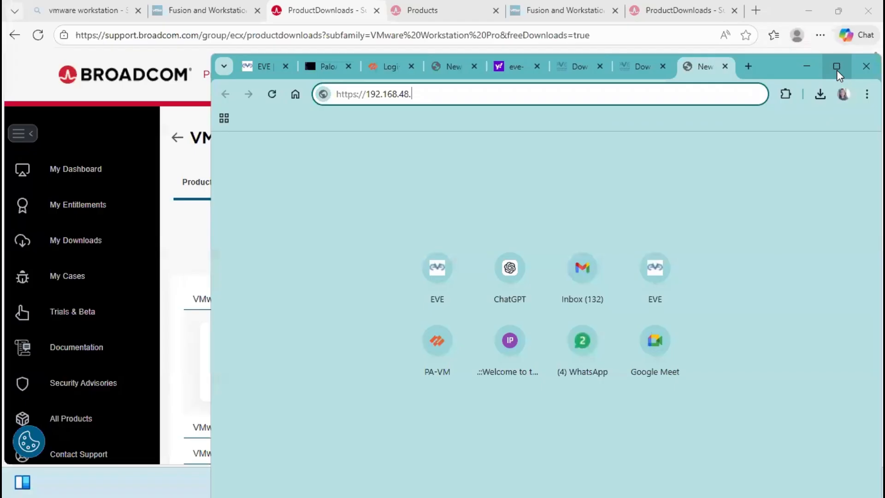
pyautogui.click(835, 65)
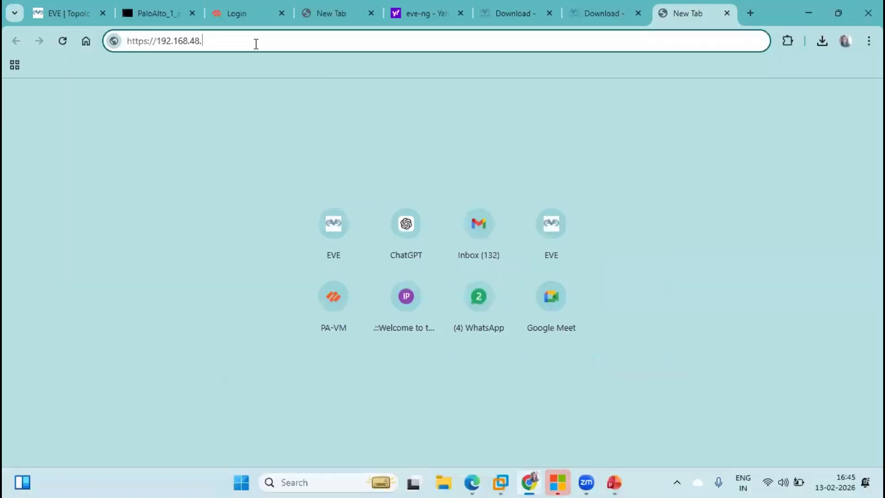
pyautogui.write('129')
pyautogui.press('Return')
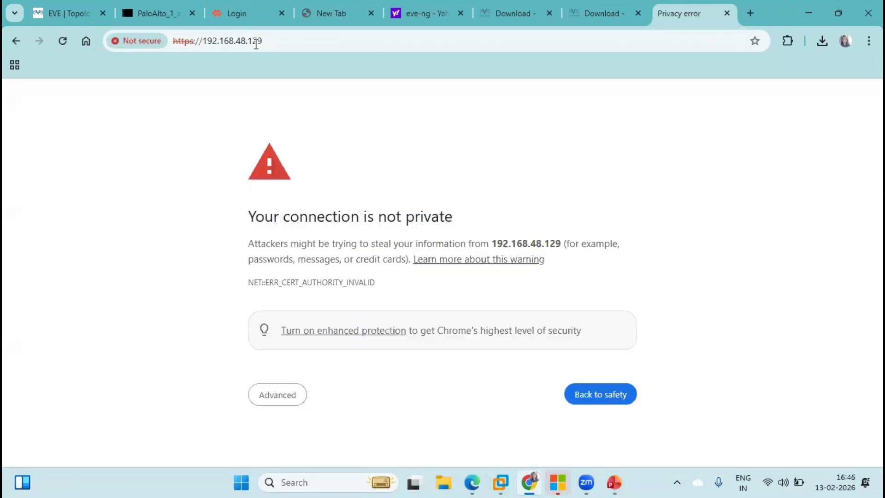
# Bypass the certificate warning and proceed to 192.168.48.129 (unsafe)
pyautogui.click(276, 395)
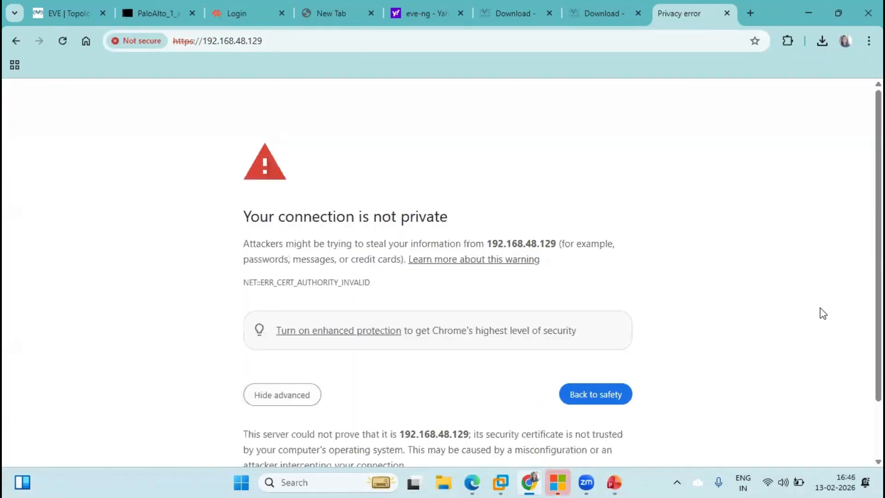
pyautogui.scroll(-2, 864, 415)
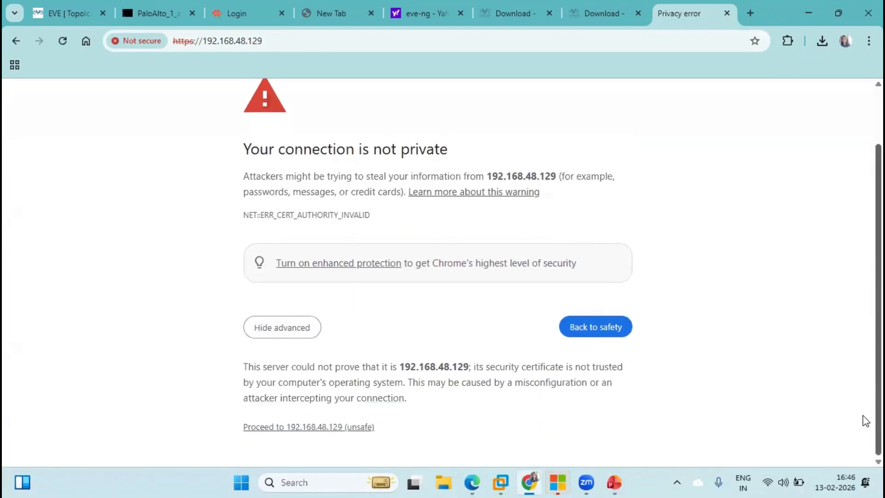
pyautogui.click(333, 433)
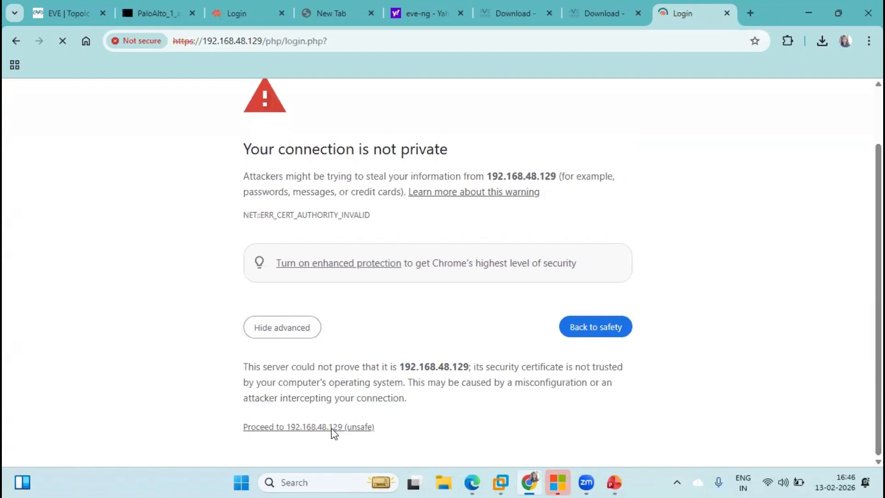
# Sign in to the PAN-OS Web UI as admin with the account password
pyautogui.write('admin')
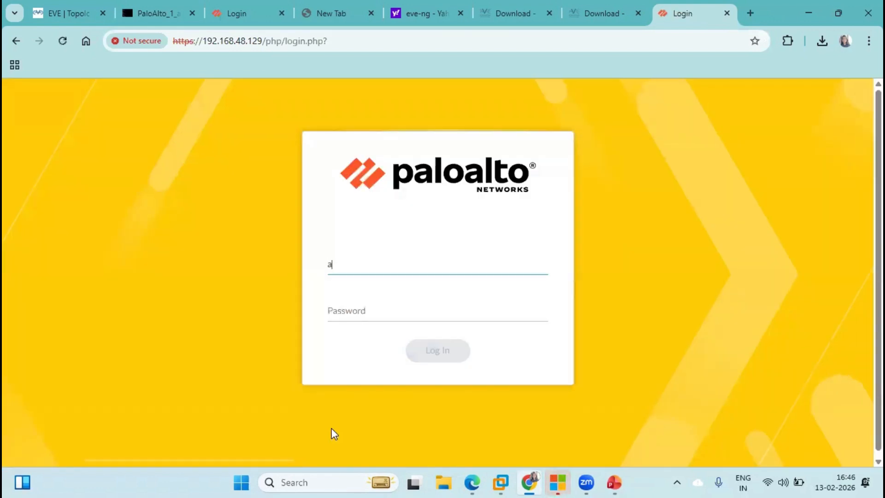
pyautogui.press('Tab')
pyautogui.write('••••••••')
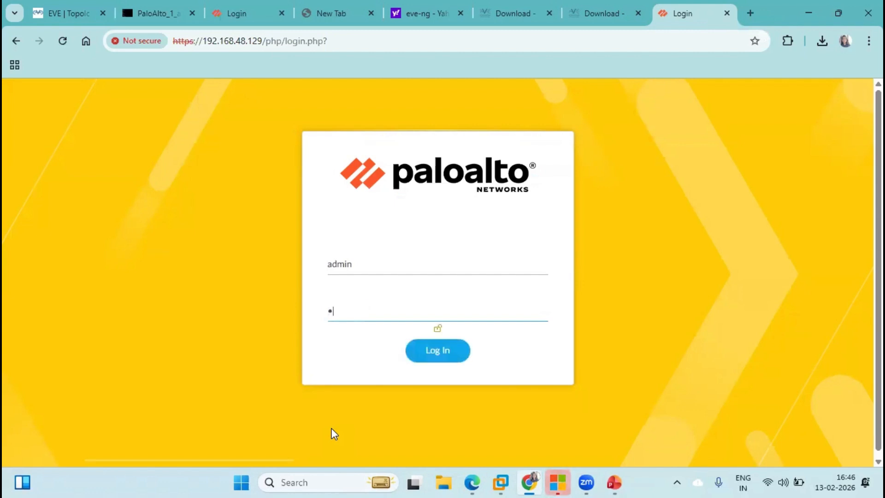
pyautogui.write('•••')
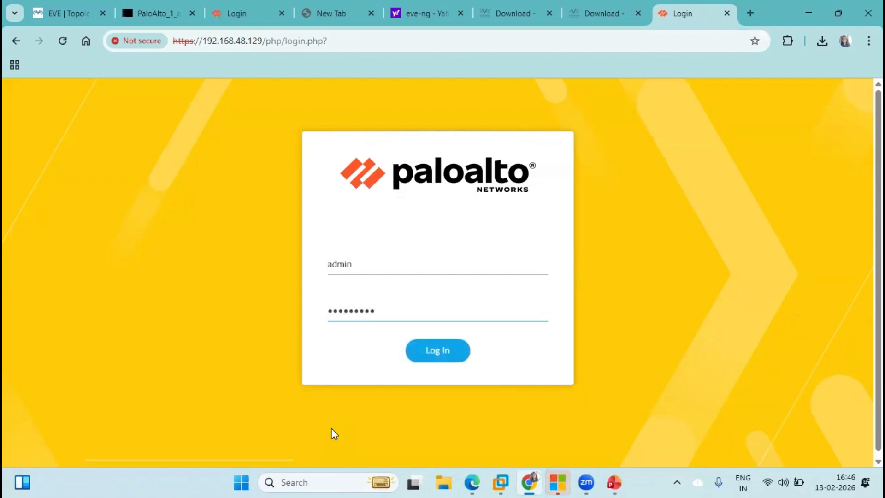
pyautogui.press('Return')
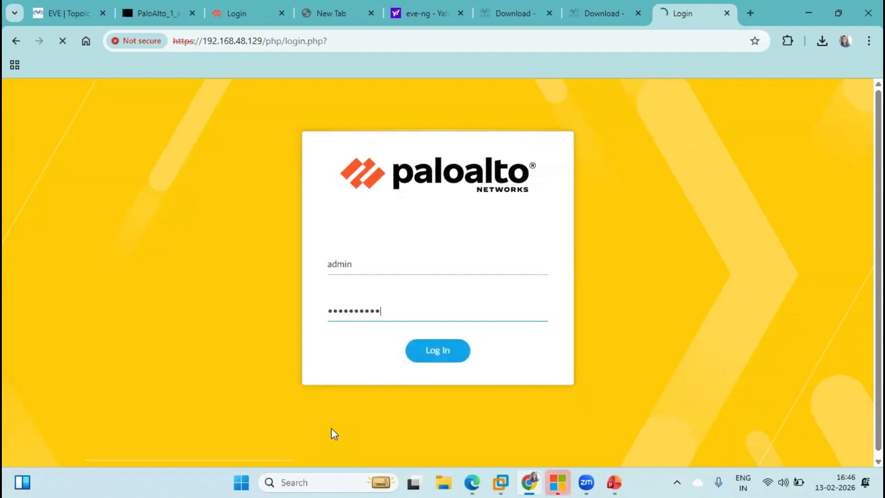